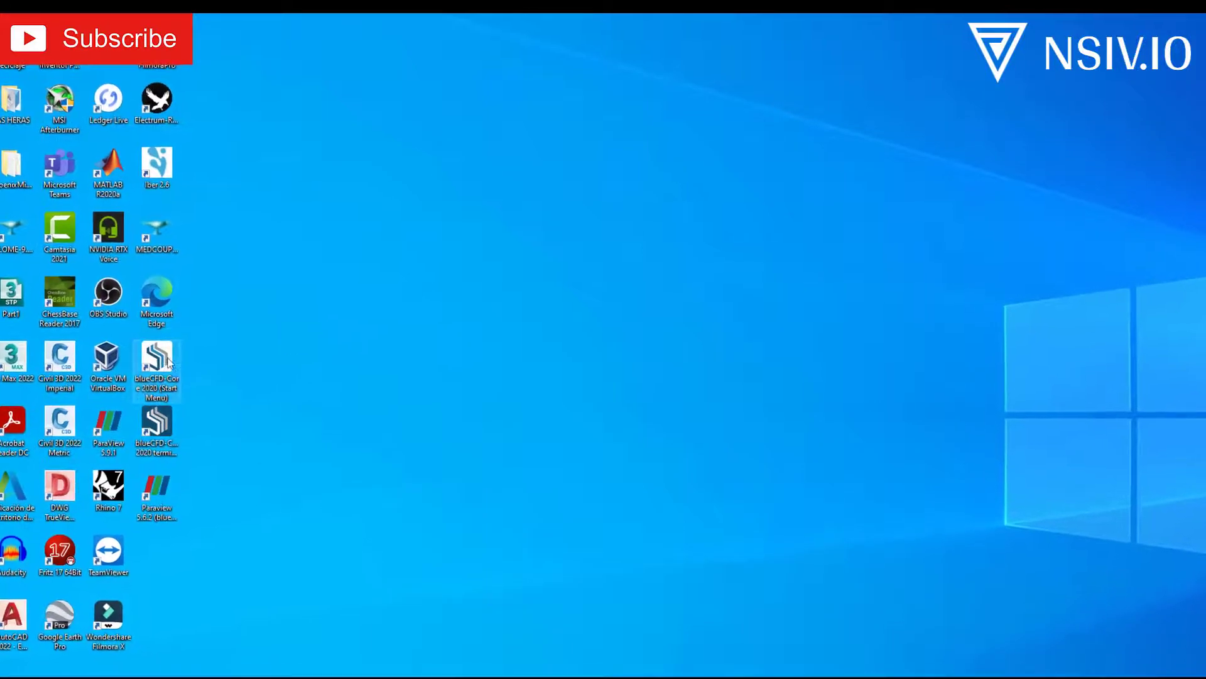
- Open the blueCFD-Core installation's OpenFOAM-8 folder and pick the tutorials folder to copy
double_click(146, 366)
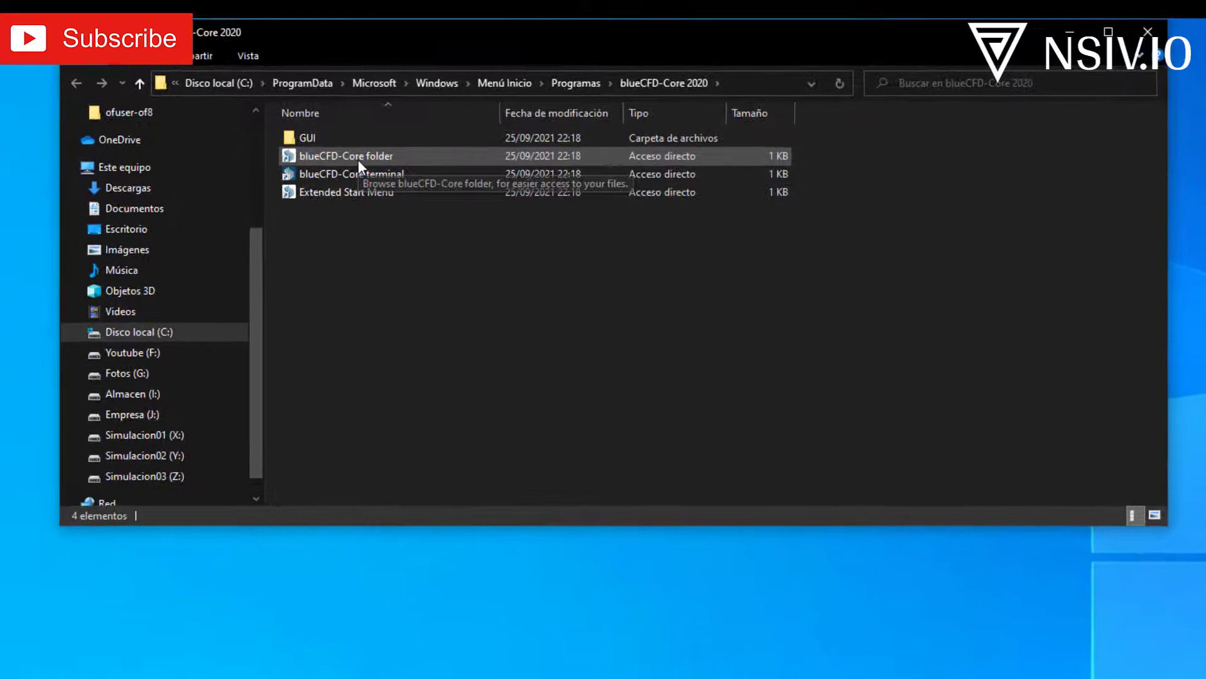
left_click(406, 142)
double_click(345, 162)
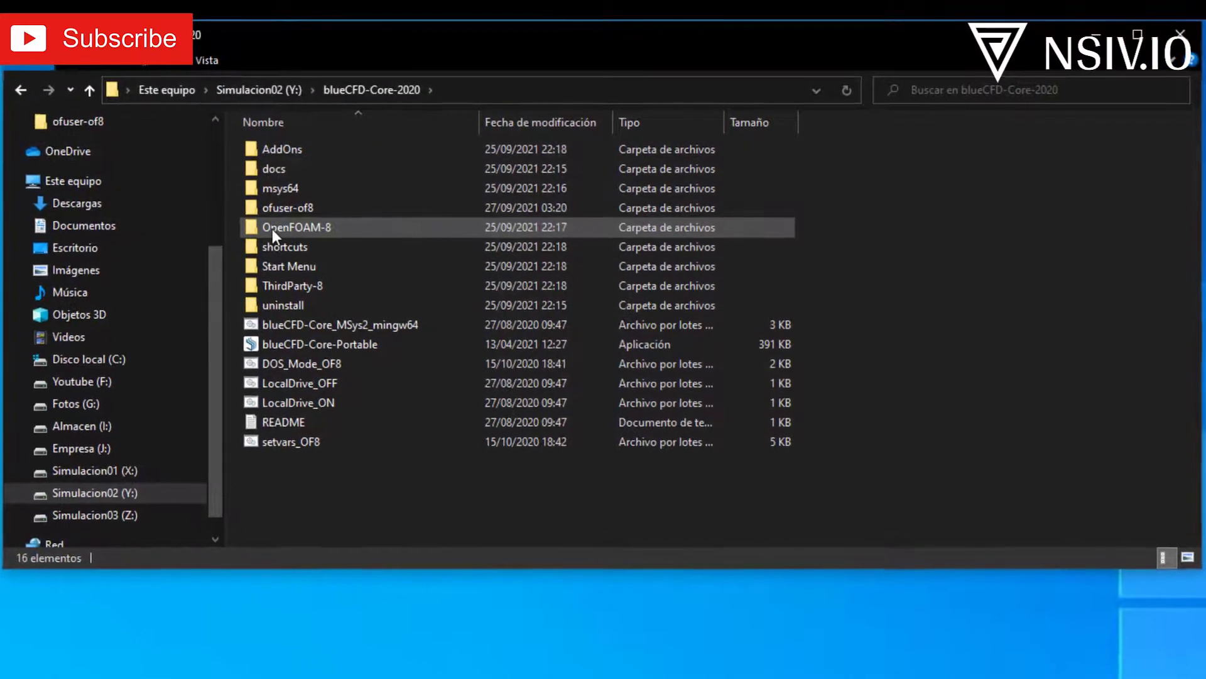
double_click(294, 225)
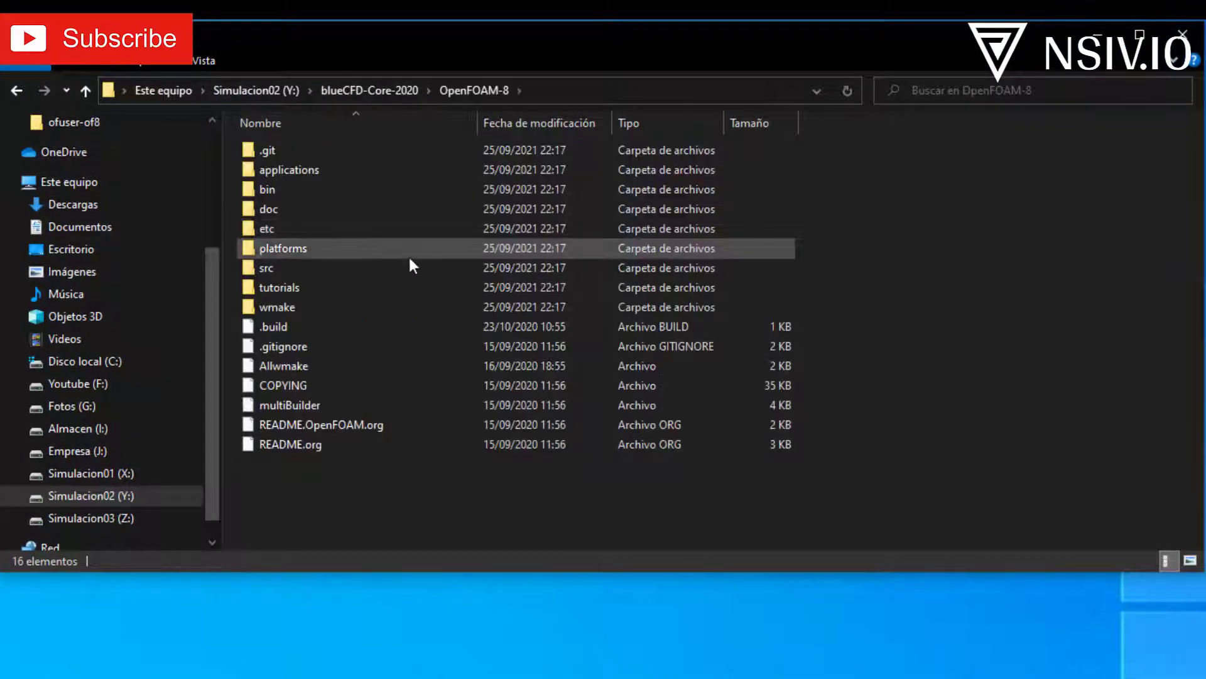
left_click(303, 284)
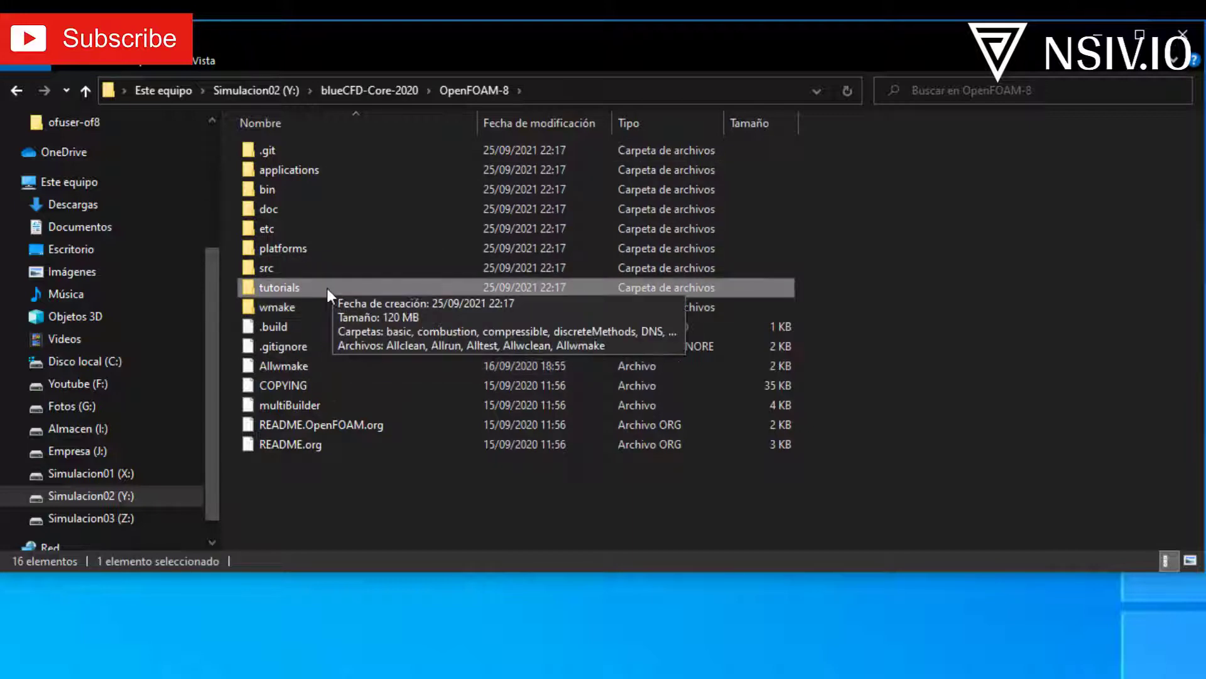
- Paste the tutorials folder into ofuser-of8\run, next to TEST1 and TEST2
key("alt+Left")
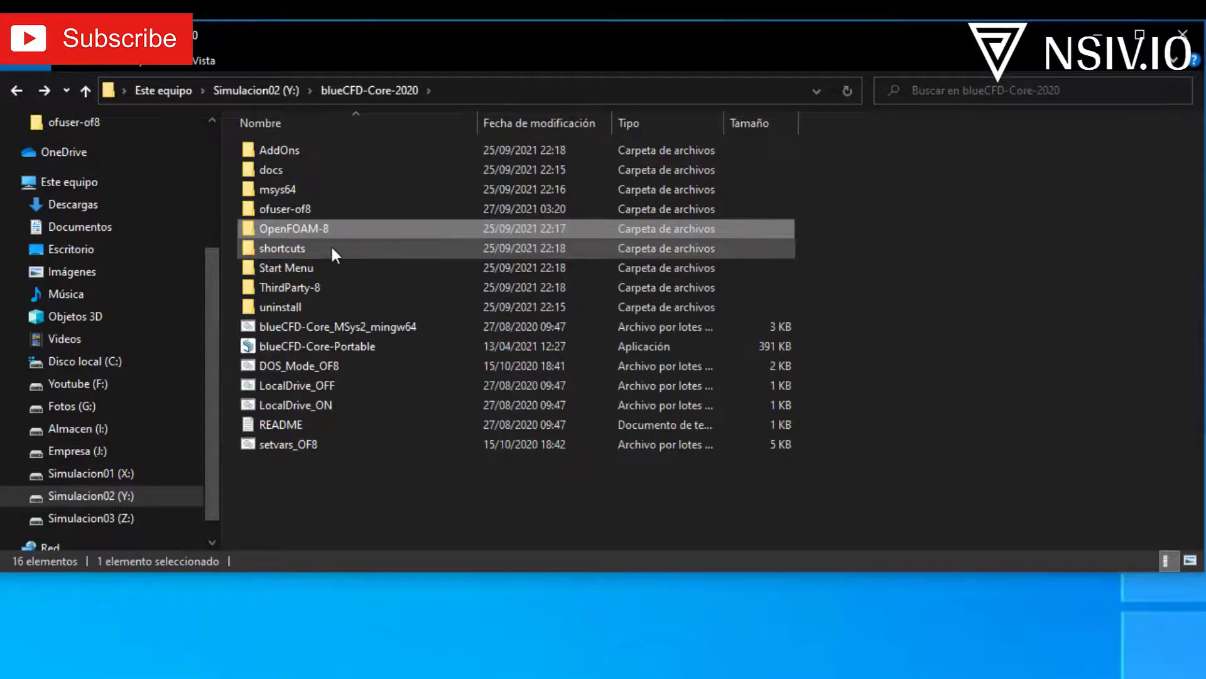
double_click(286, 211)
double_click(269, 190)
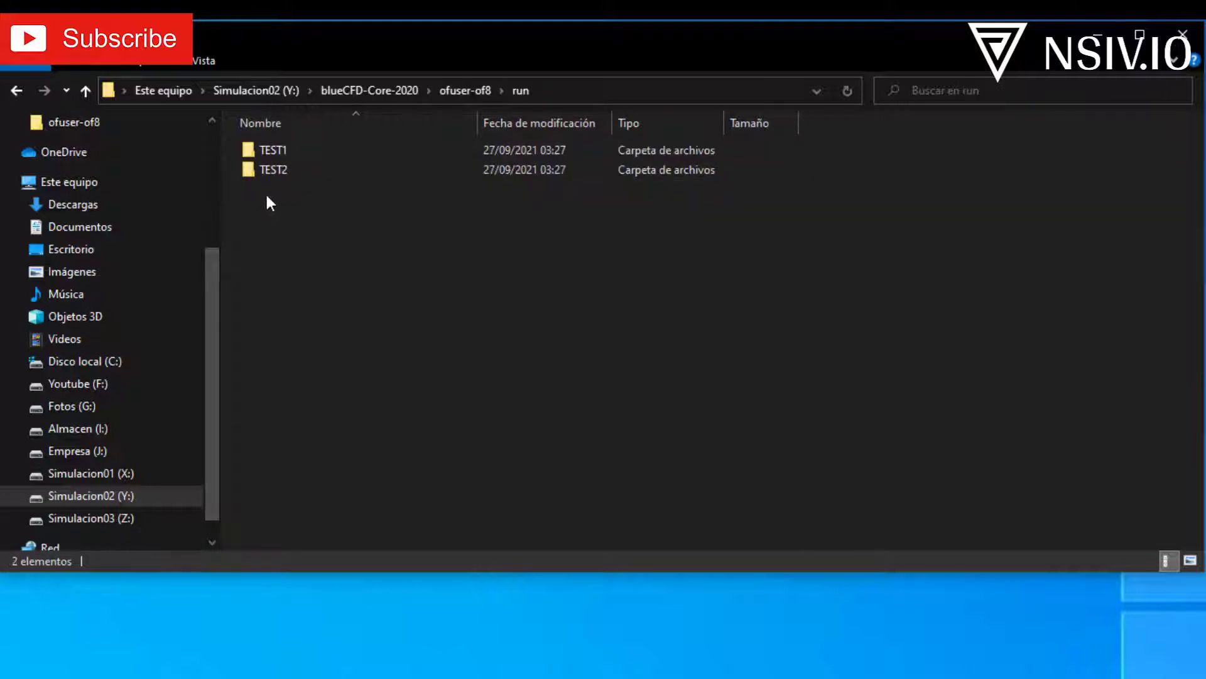
right_click(308, 221)
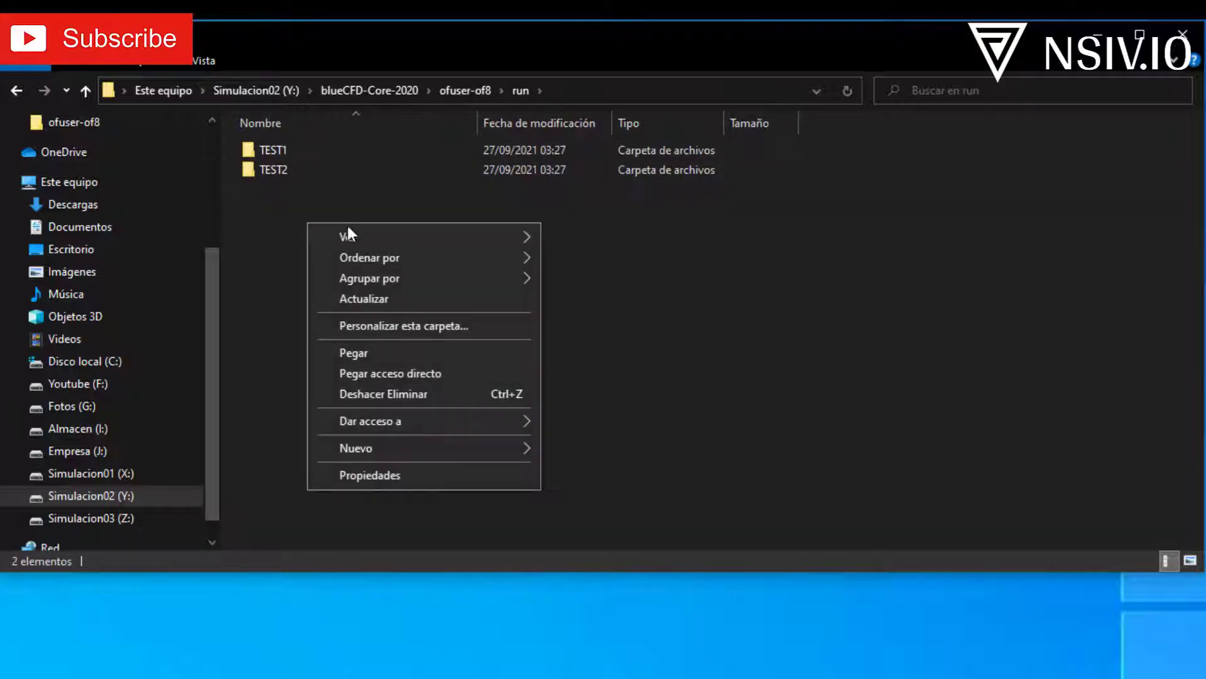
left_click(369, 354)
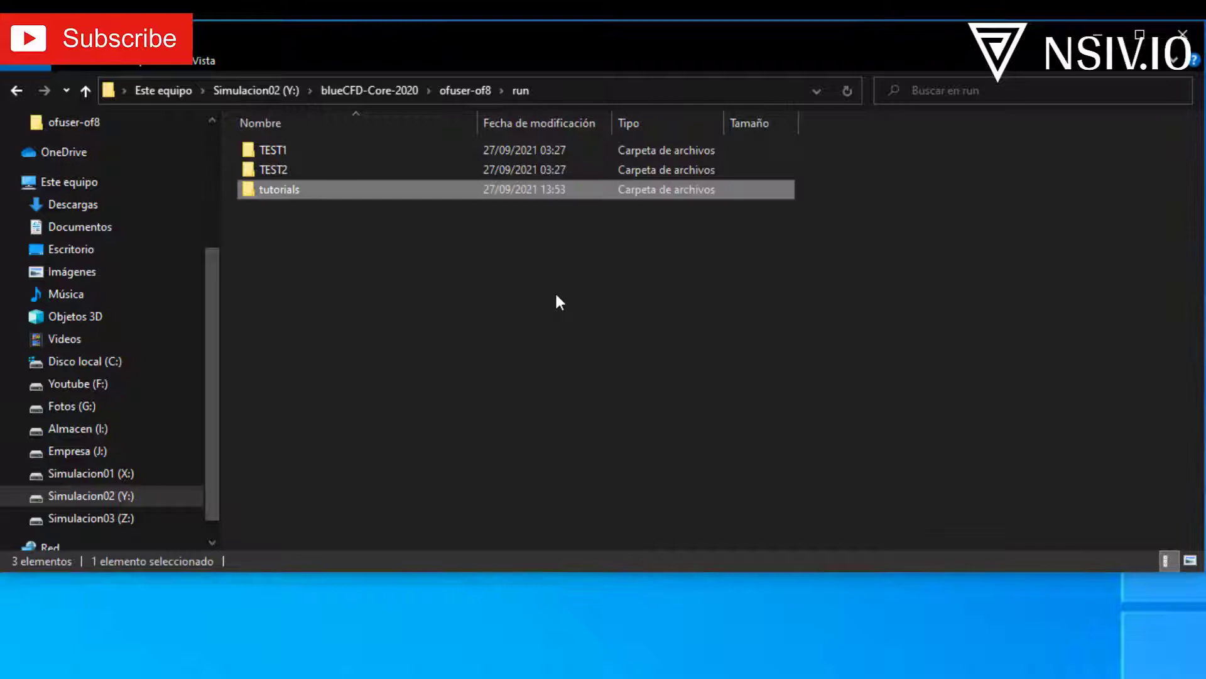
- Select the TEST1 and TEST2 folders in run and delete them
left_click(277, 270)
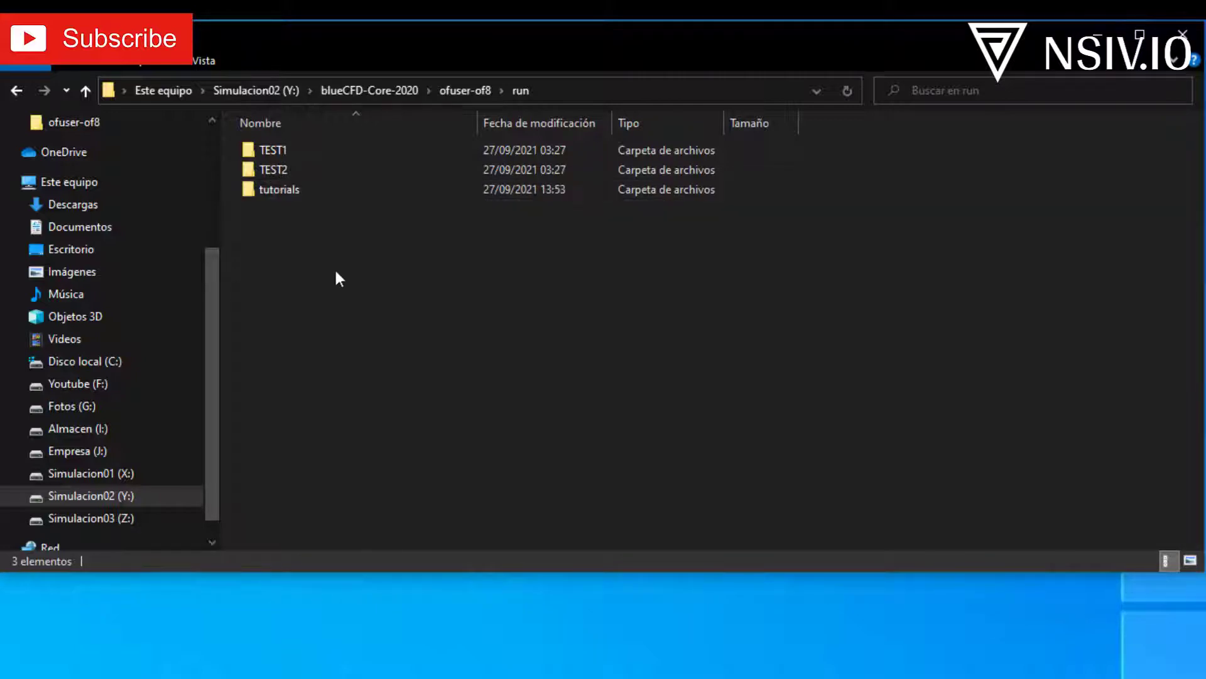
left_click(284, 164)
left_click(288, 152, "ctrl")
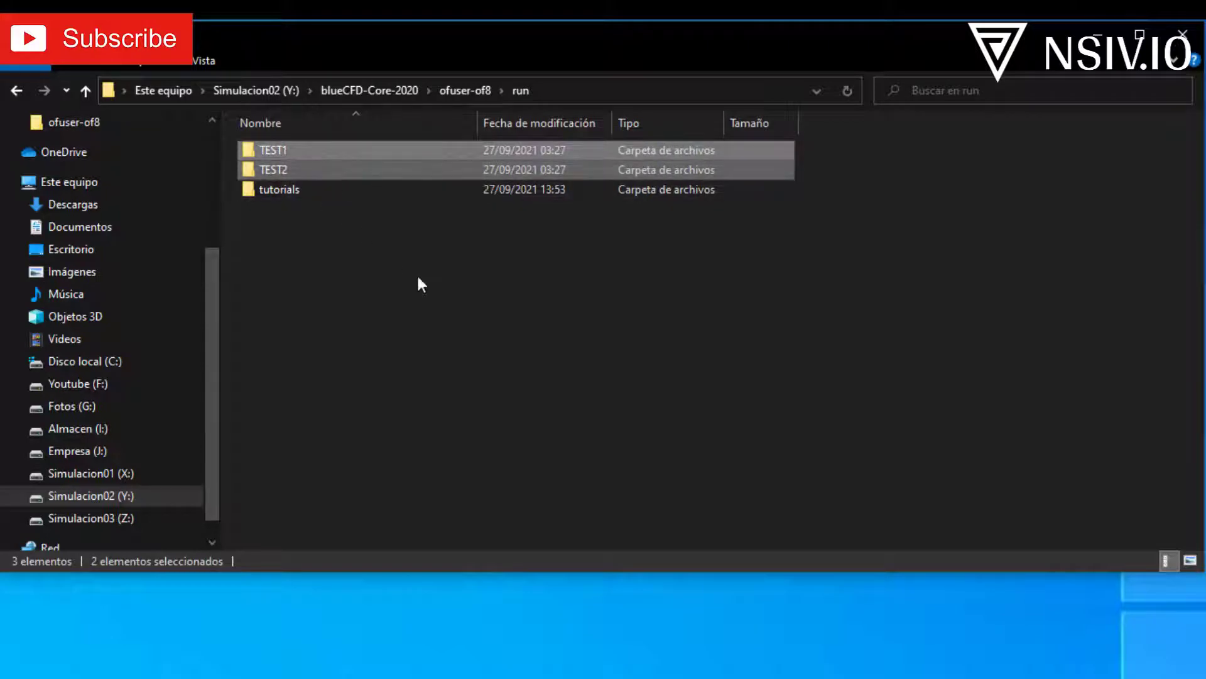
key("Delete")
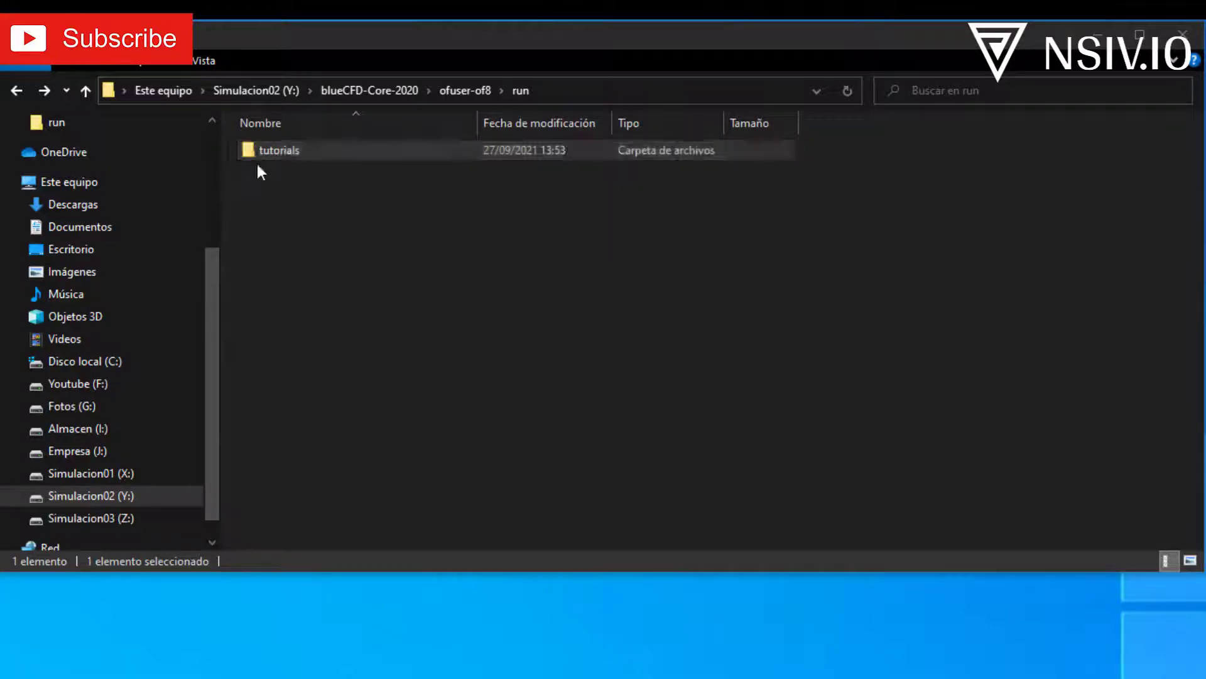
- Copy the cavity case from tutorials\incompressible\icoFoam\cavity
double_click(292, 150)
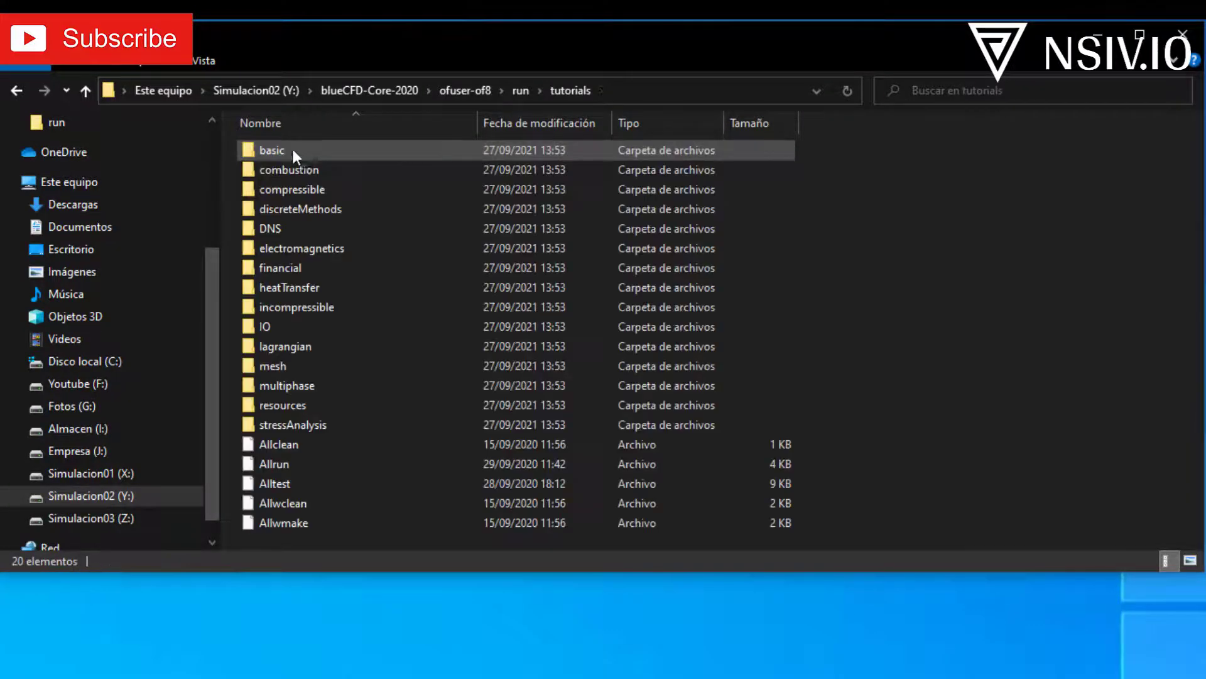
double_click(299, 305)
double_click(298, 187)
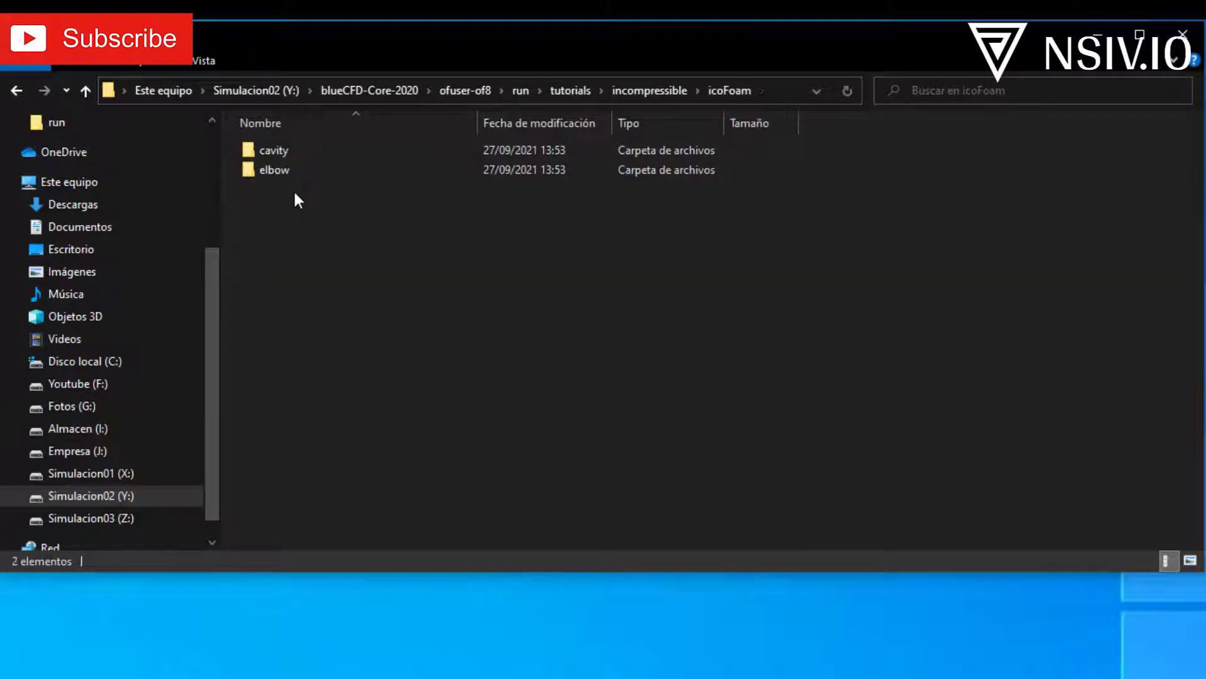
left_click(274, 148)
double_click(274, 147)
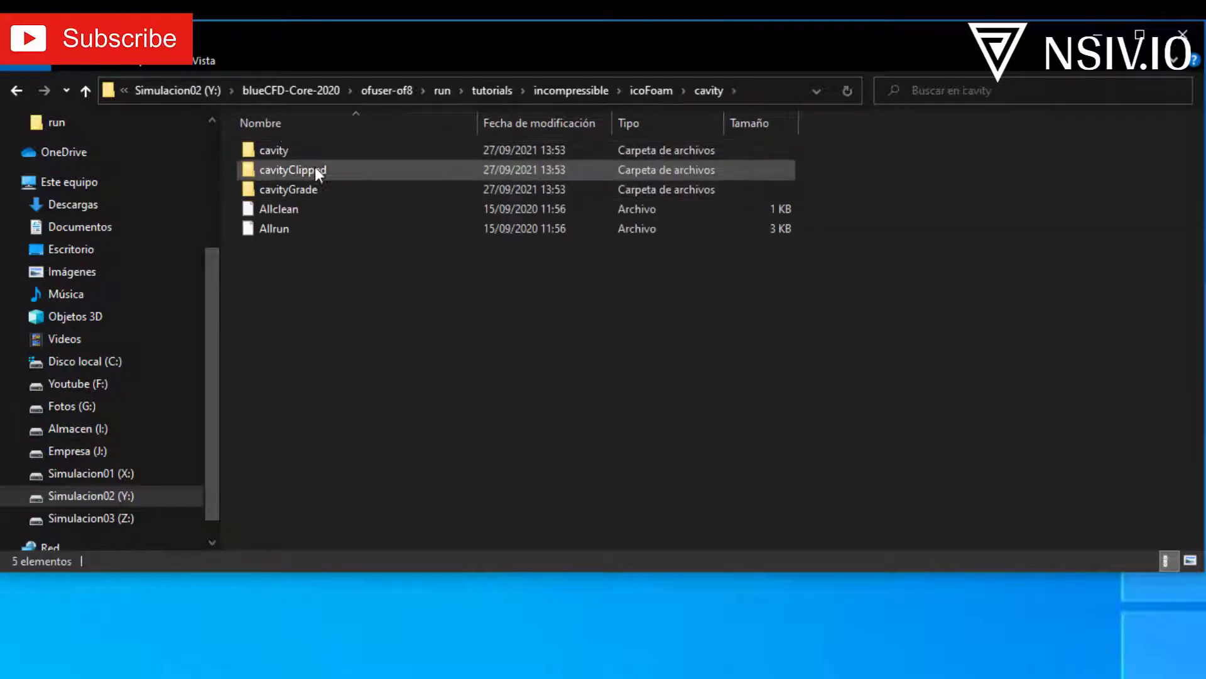
left_click(263, 155)
right_click(278, 149)
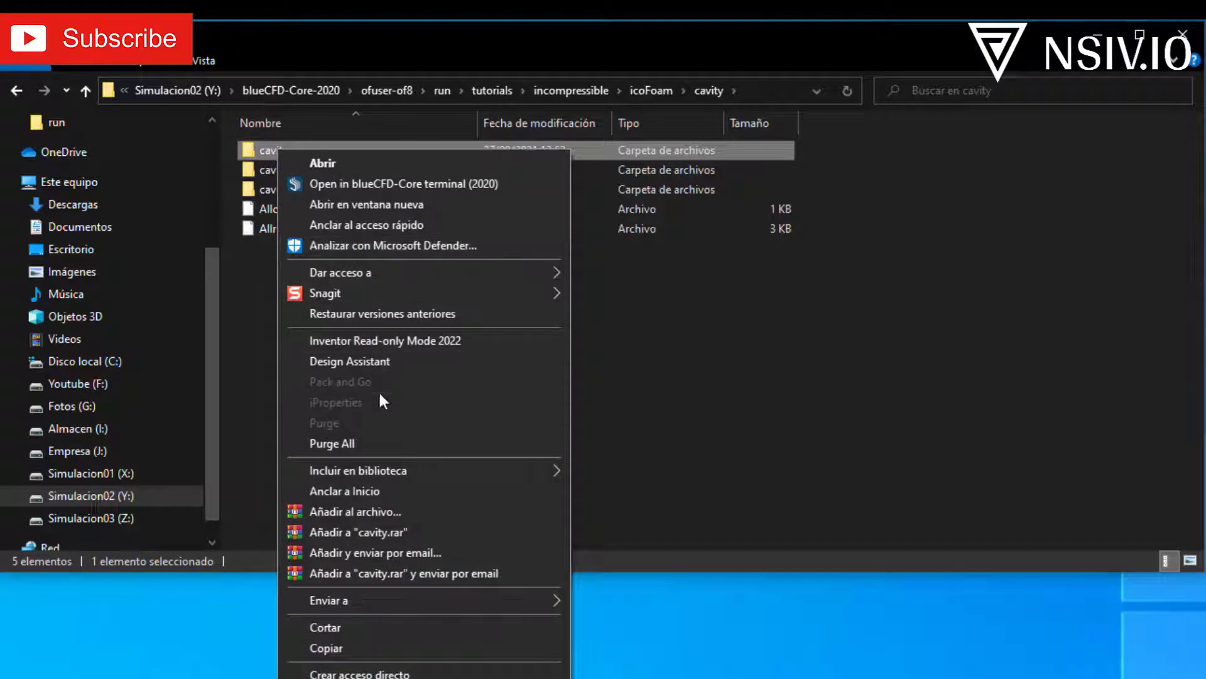
left_click(333, 648)
- Paste the cavity case into the run folder beside tutorials
left_click(428, 379)
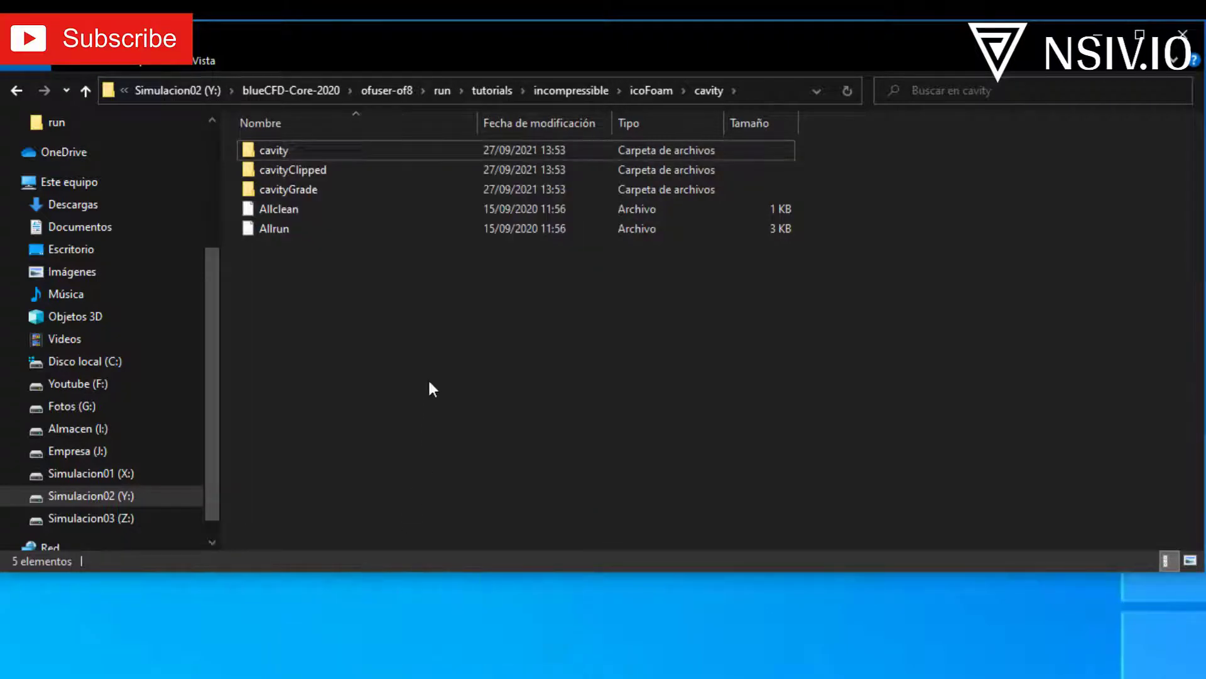
left_click(442, 90)
left_click(293, 207)
right_click(291, 205)
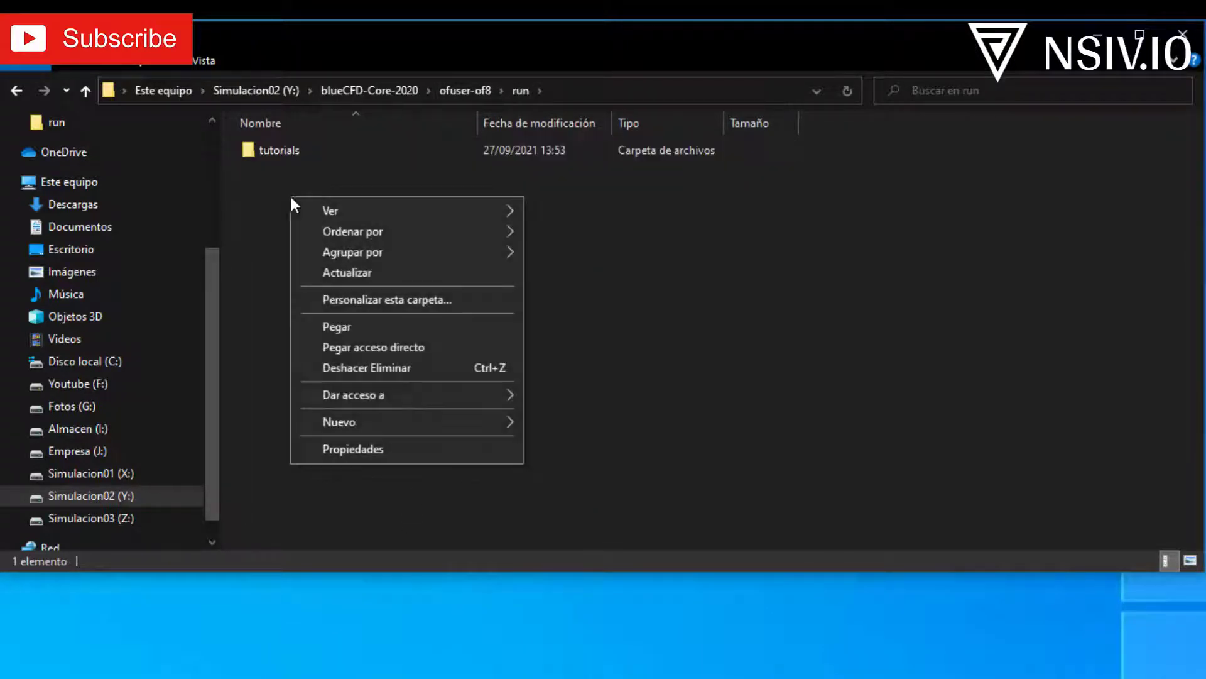
left_click(326, 326)
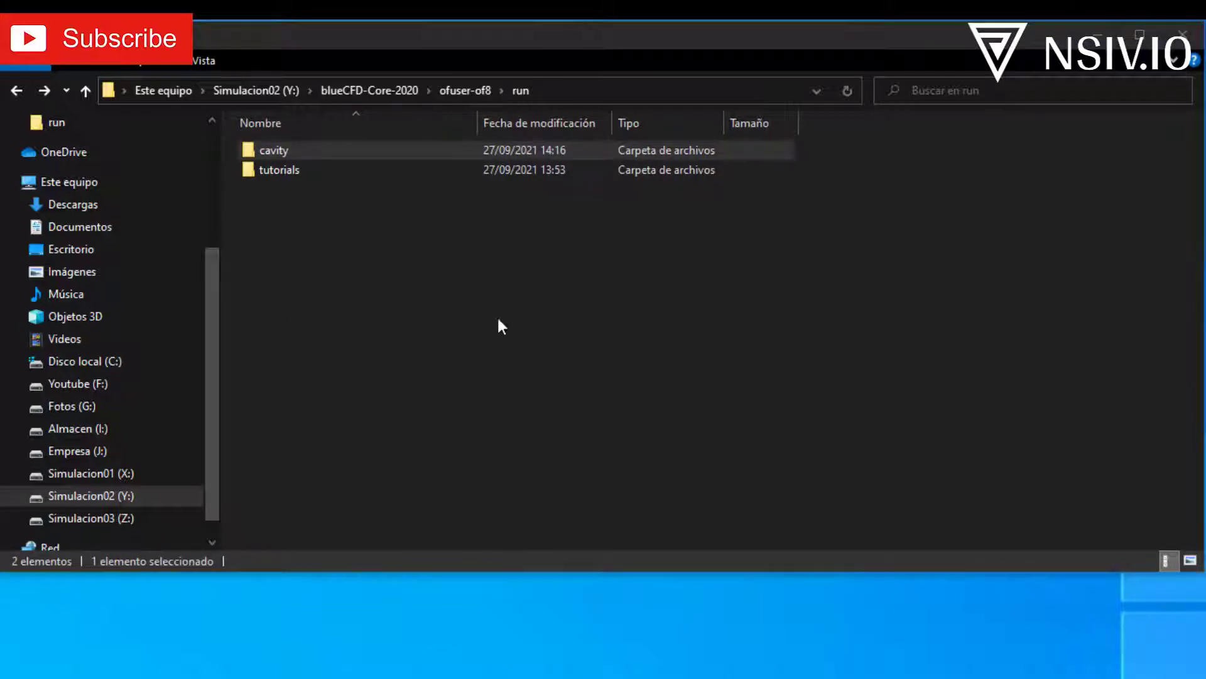
double_click(286, 153)
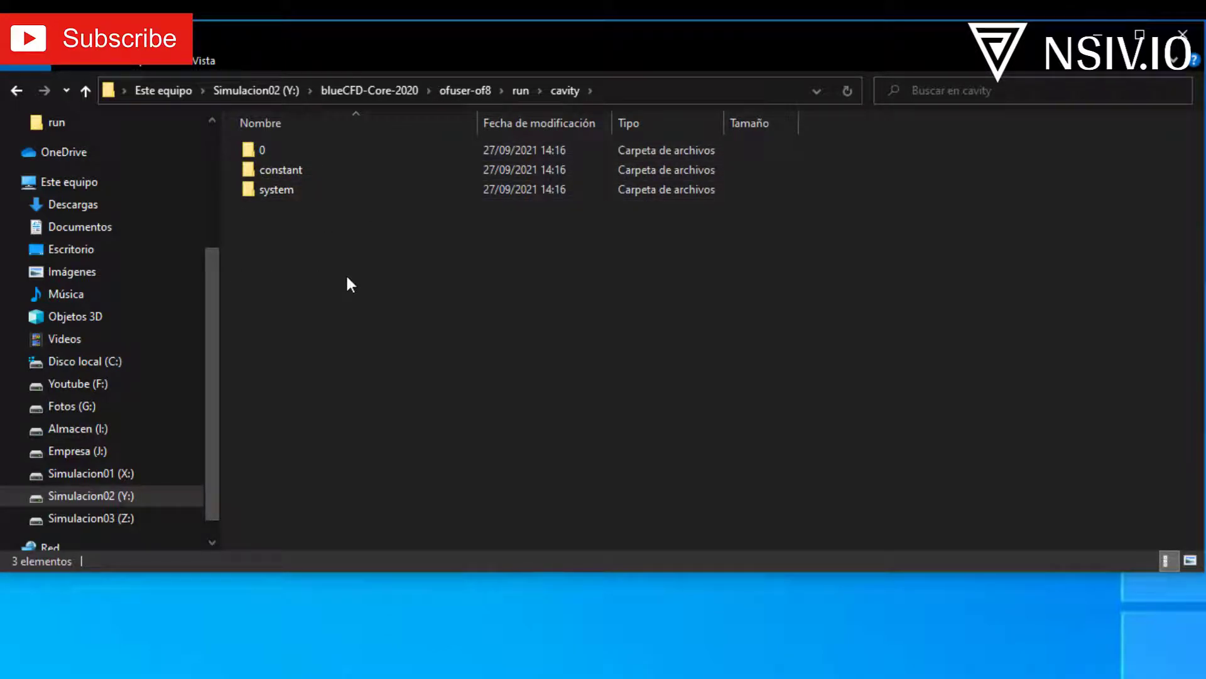
left_click(278, 152)
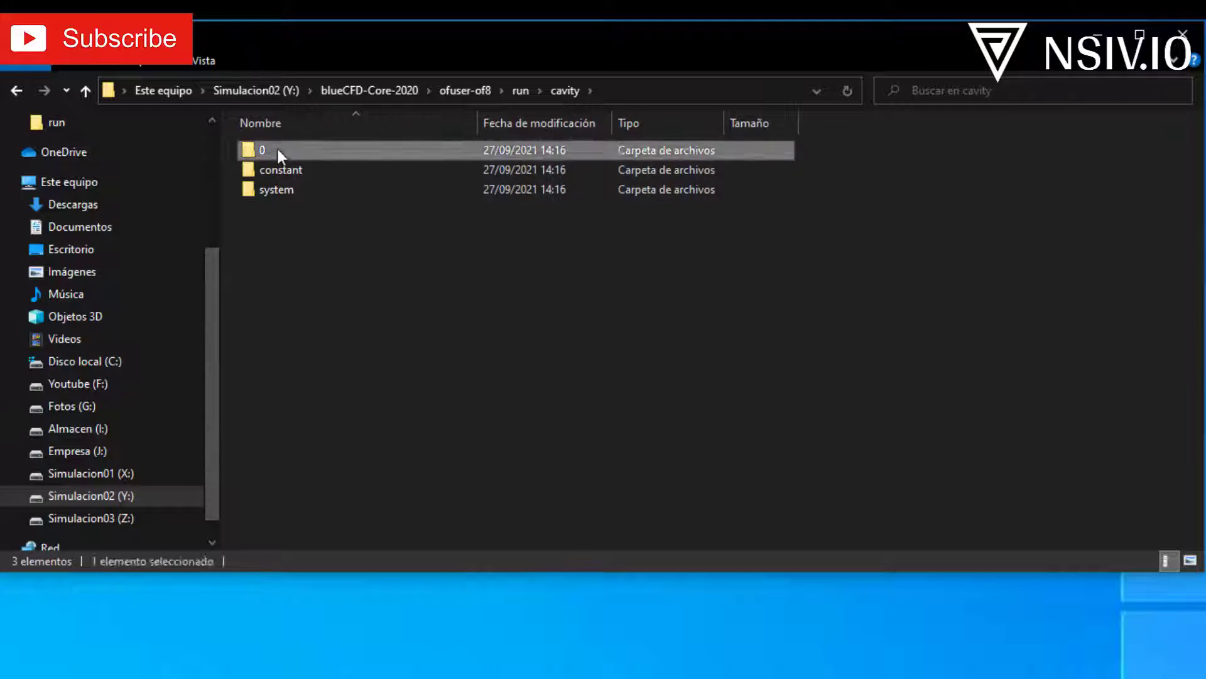
left_click(274, 176)
left_click(269, 190)
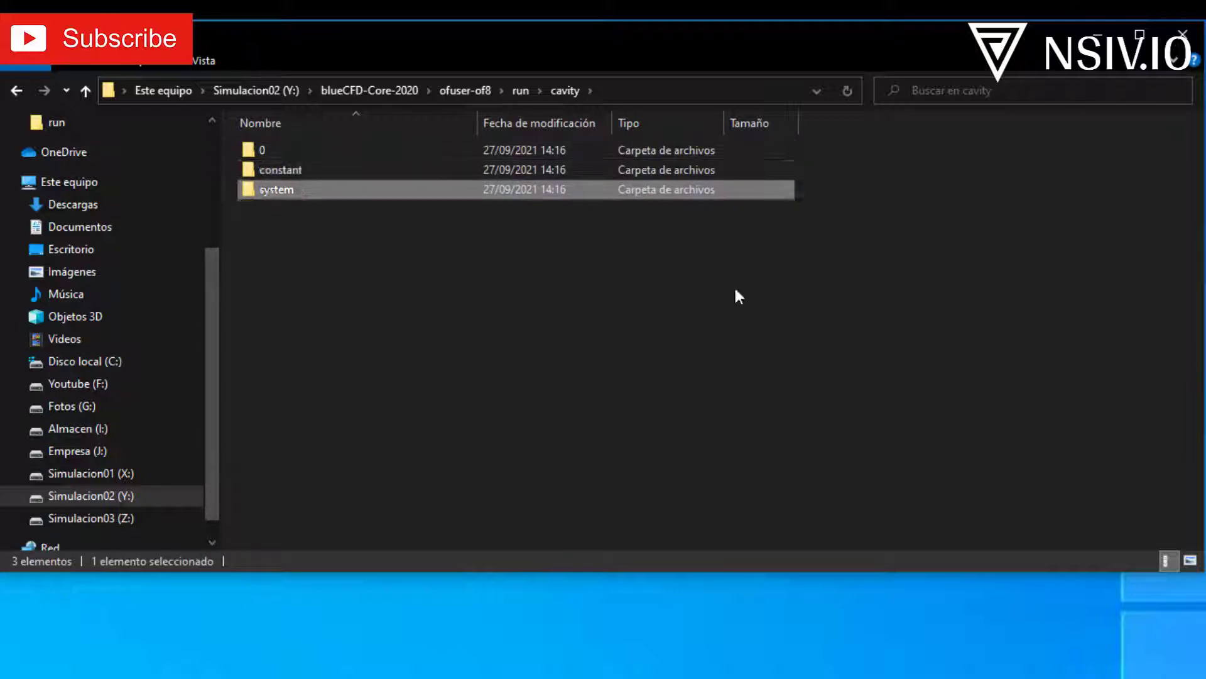
left_click(278, 157)
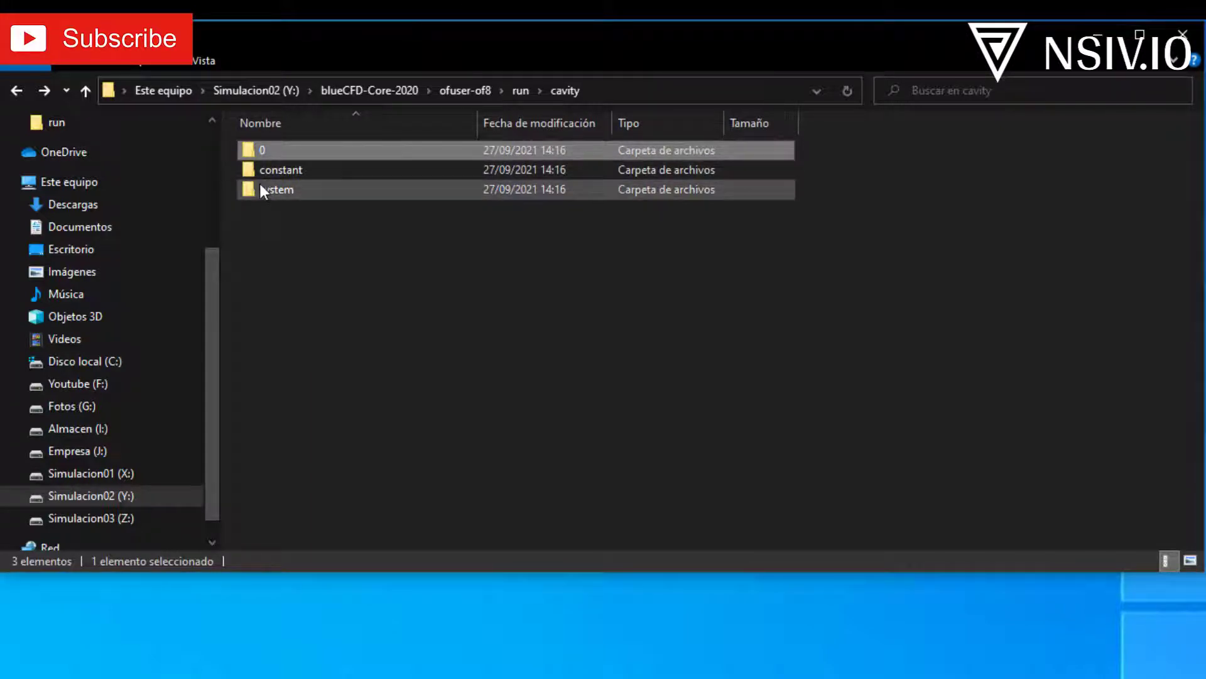
left_click(297, 166)
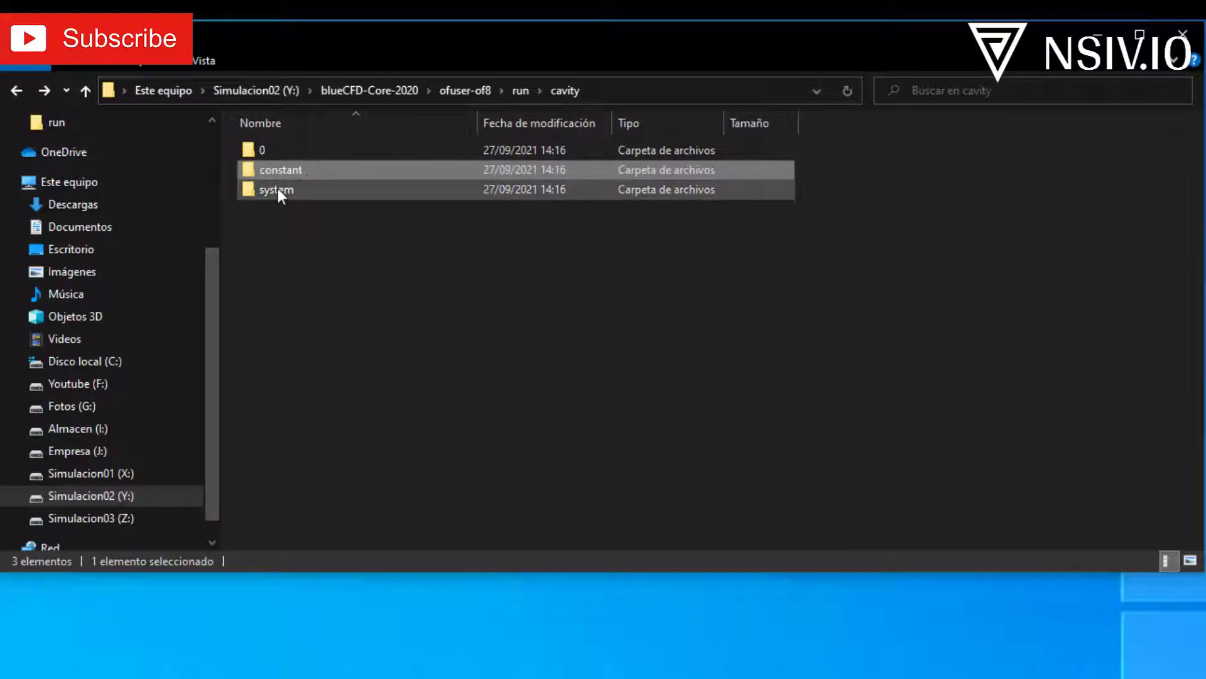
left_click(277, 188)
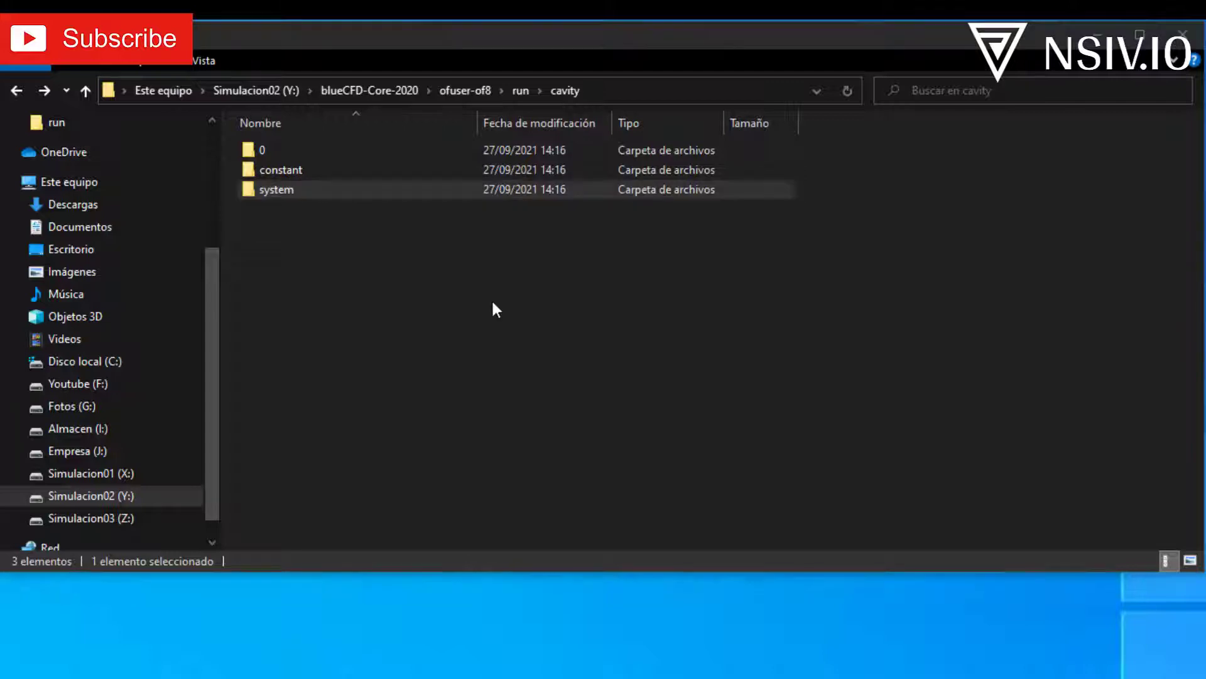
- Enter the cavity case's 0 folder and call up the actions menu for the U velocity file
double_click(274, 155)
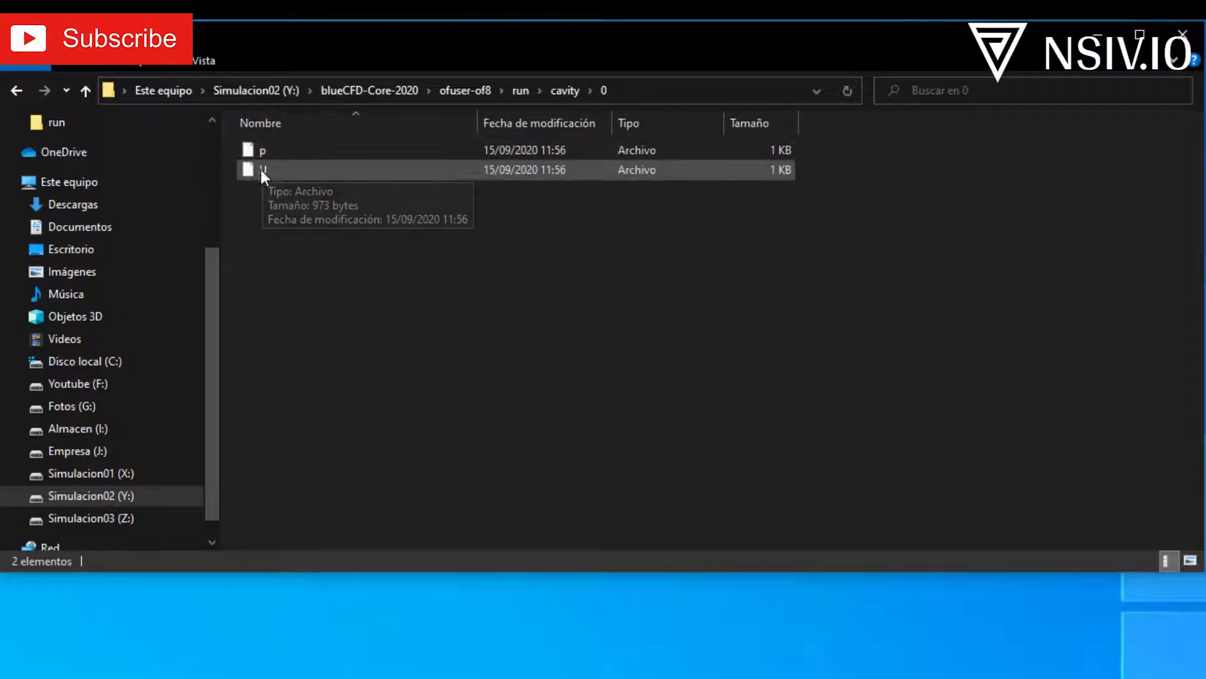
left_click(255, 151)
left_click(257, 168)
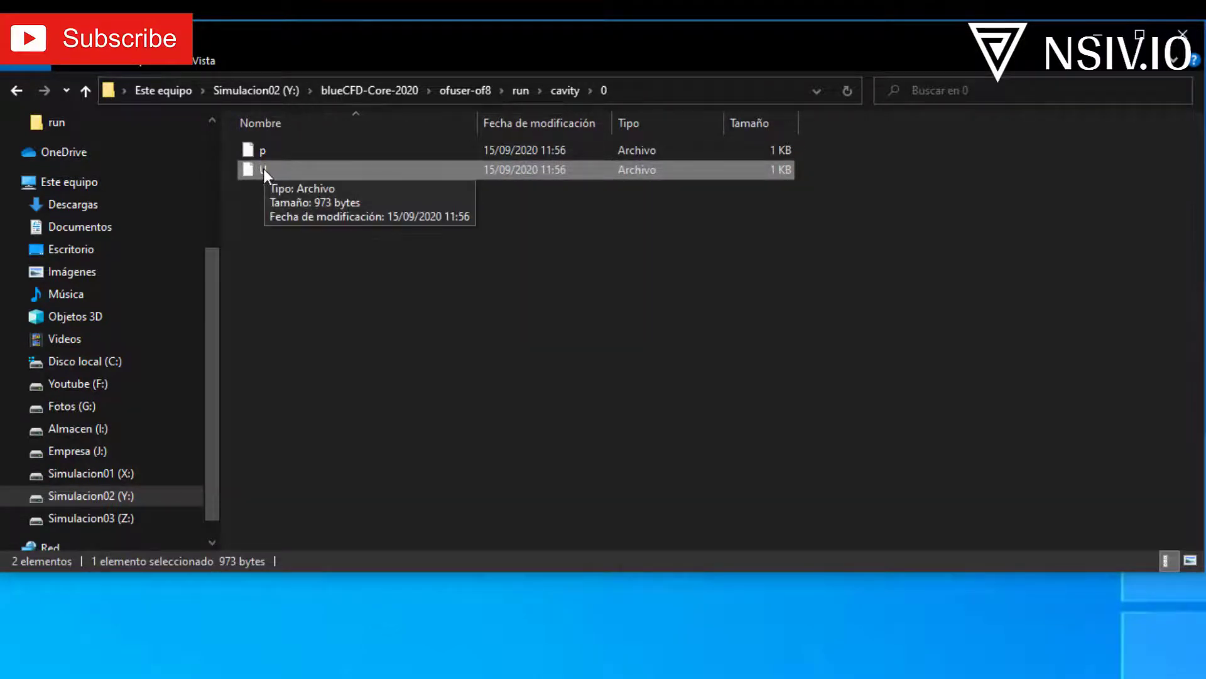
right_click(263, 169)
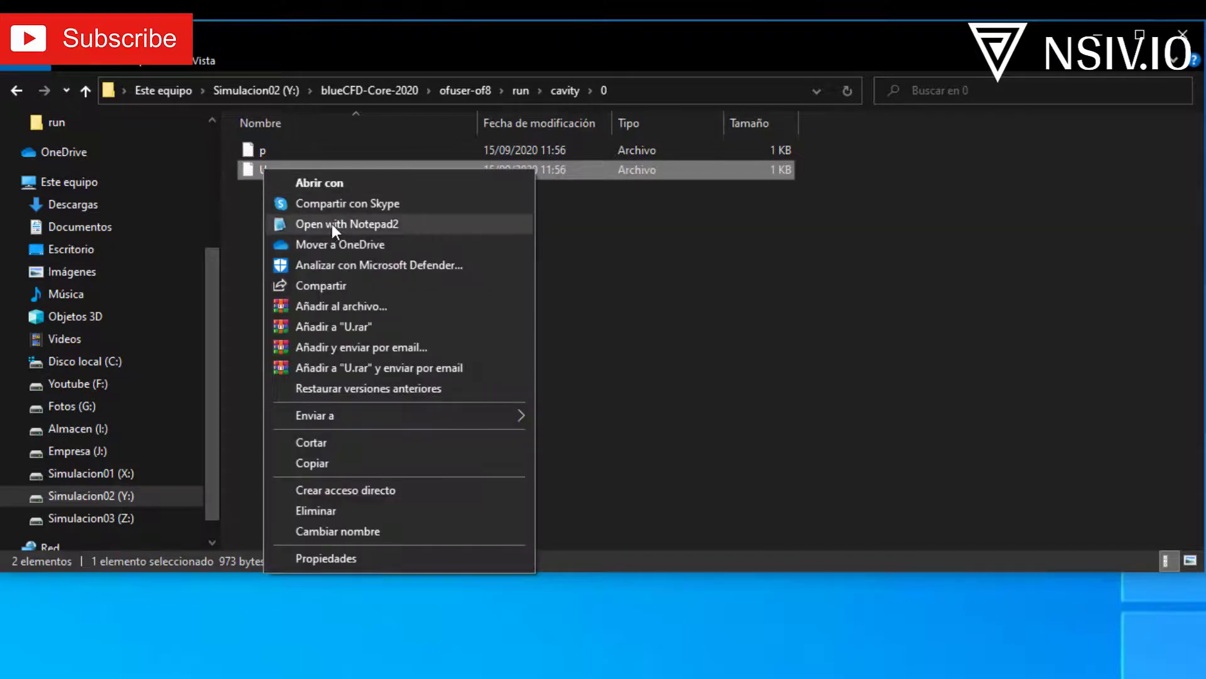
- Open U in Notepad2 and review its FoamFile header, OpenFOAM version 8, and body
left_click(410, 227)
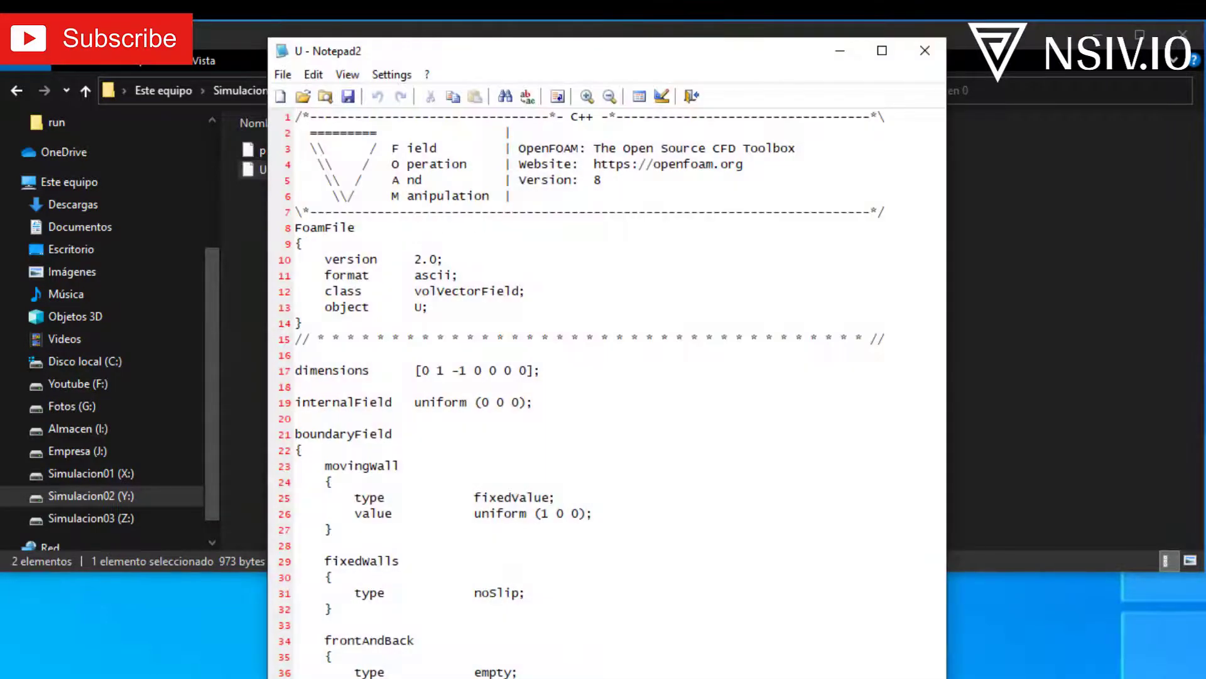
left_click_drag(905, 342, 295, 113)
left_click(571, 197)
left_click_drag(591, 182, 602, 180)
left_click(528, 243)
left_click_drag(440, 675, 183, 363)
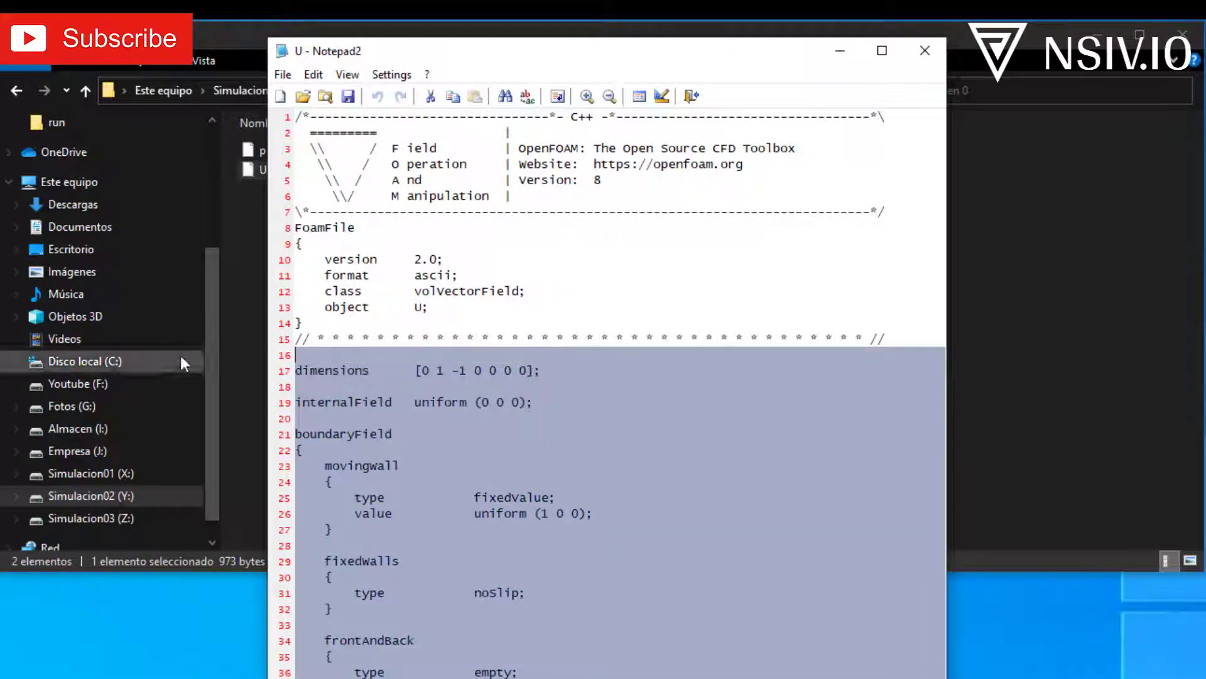
left_click(608, 470)
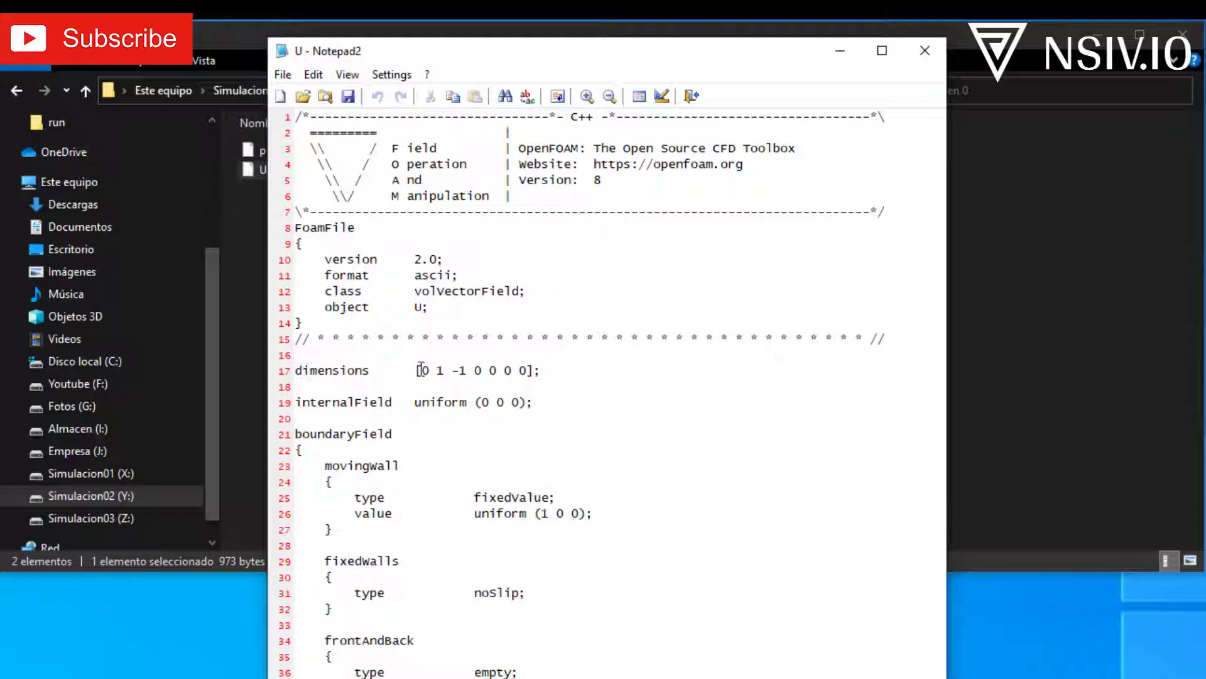
- Check dimensions [0 1 -1 0 0 0 0], internalField uniform (0 0 0) and moving-wall x-velocity 1
left_click_drag(416, 369, 545, 375)
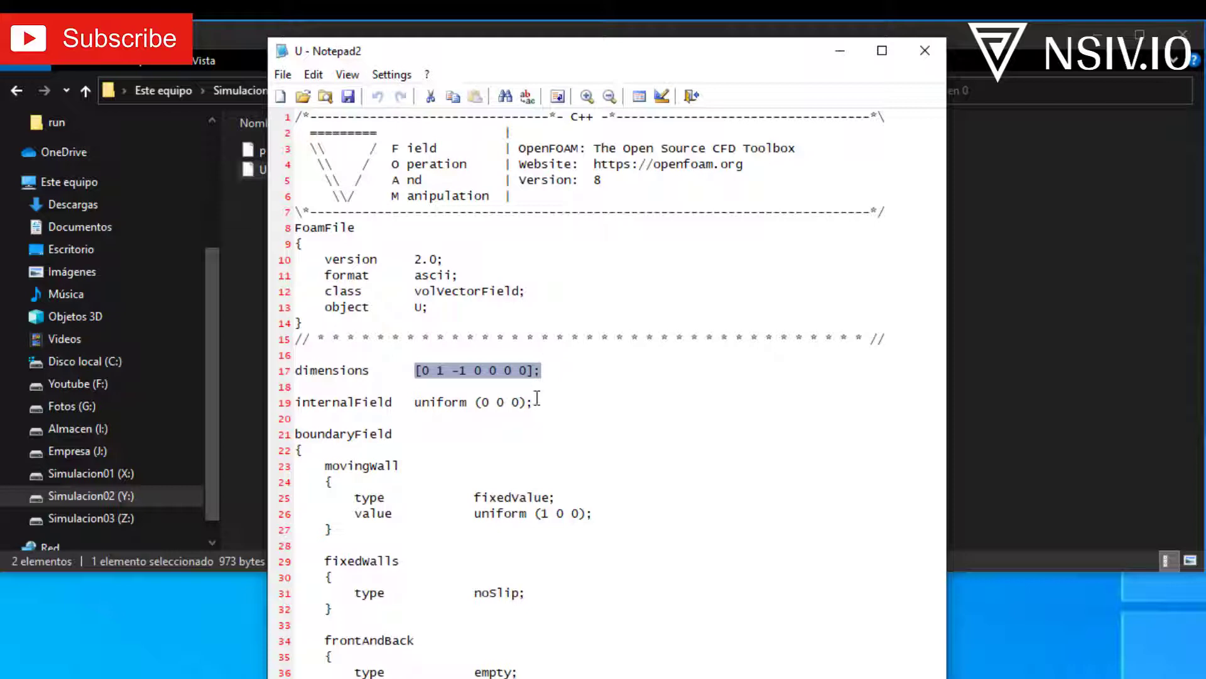
left_click(550, 372)
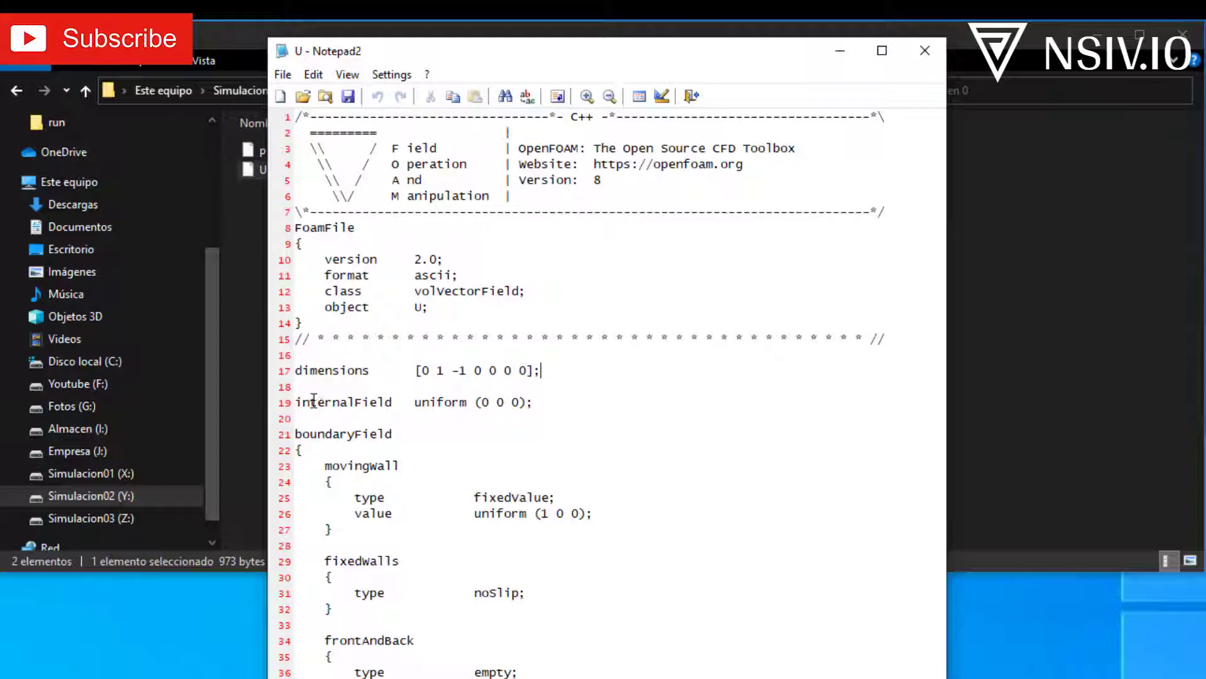
left_click_drag(541, 404, 409, 405)
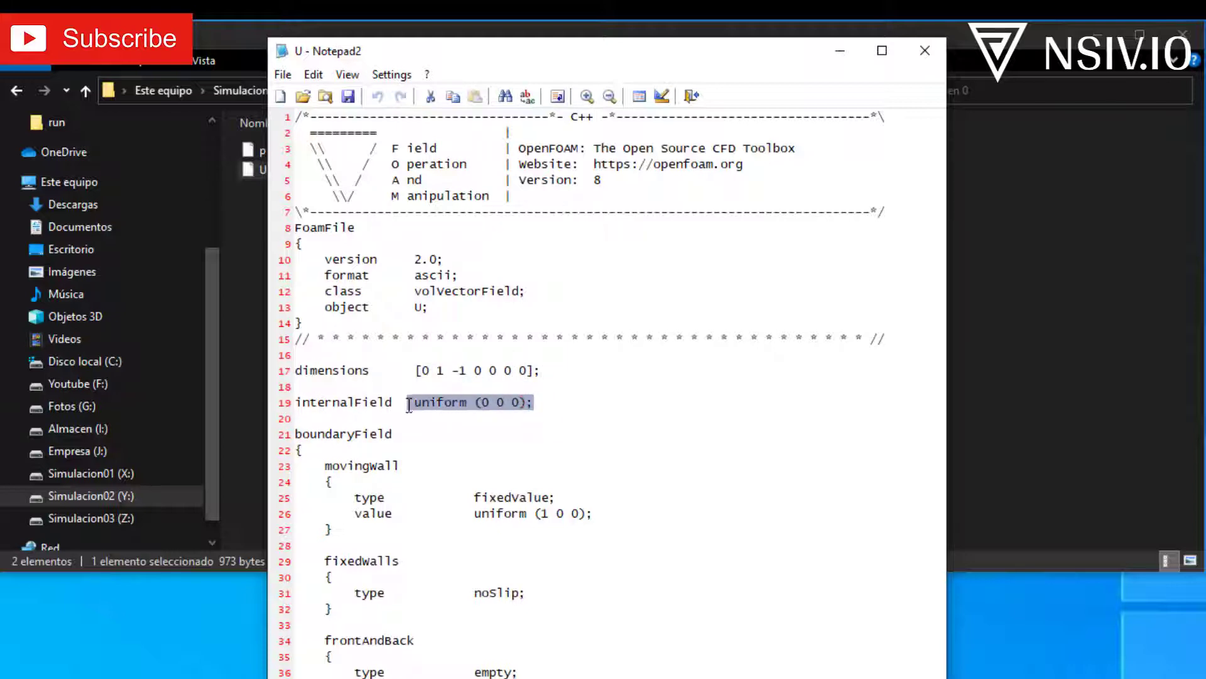
left_click(551, 412)
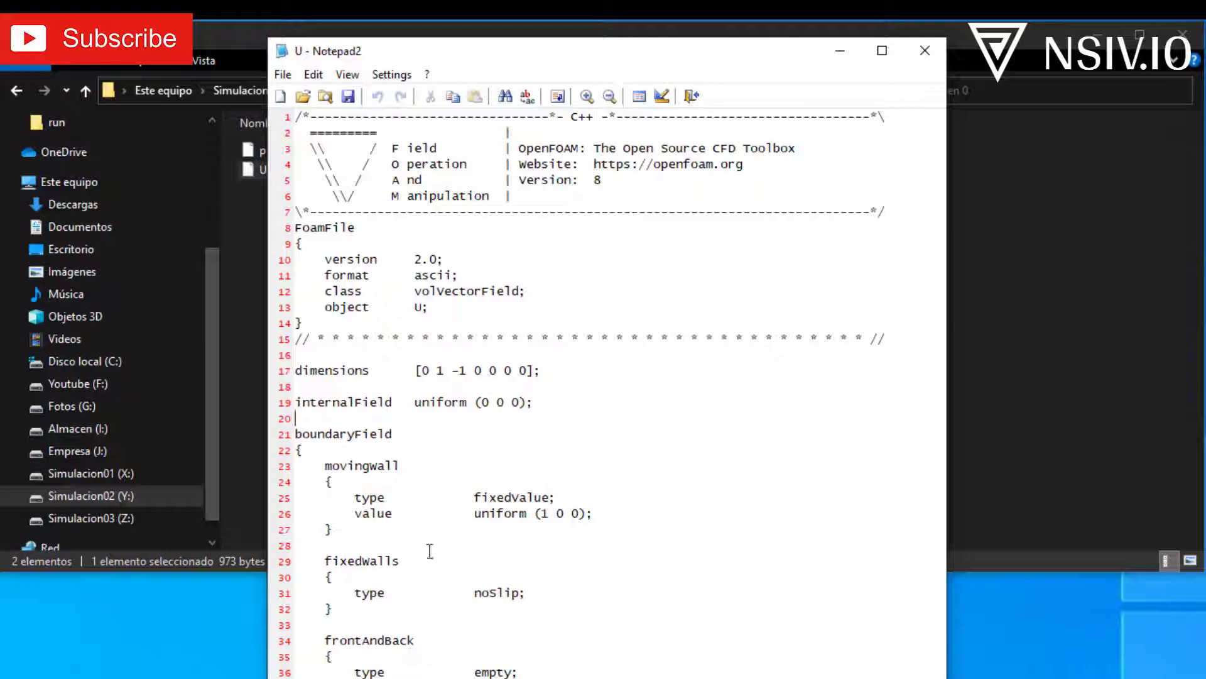
double_click(544, 514)
- Close the U file and move from the 0 folder into the constant folder
left_click(925, 51)
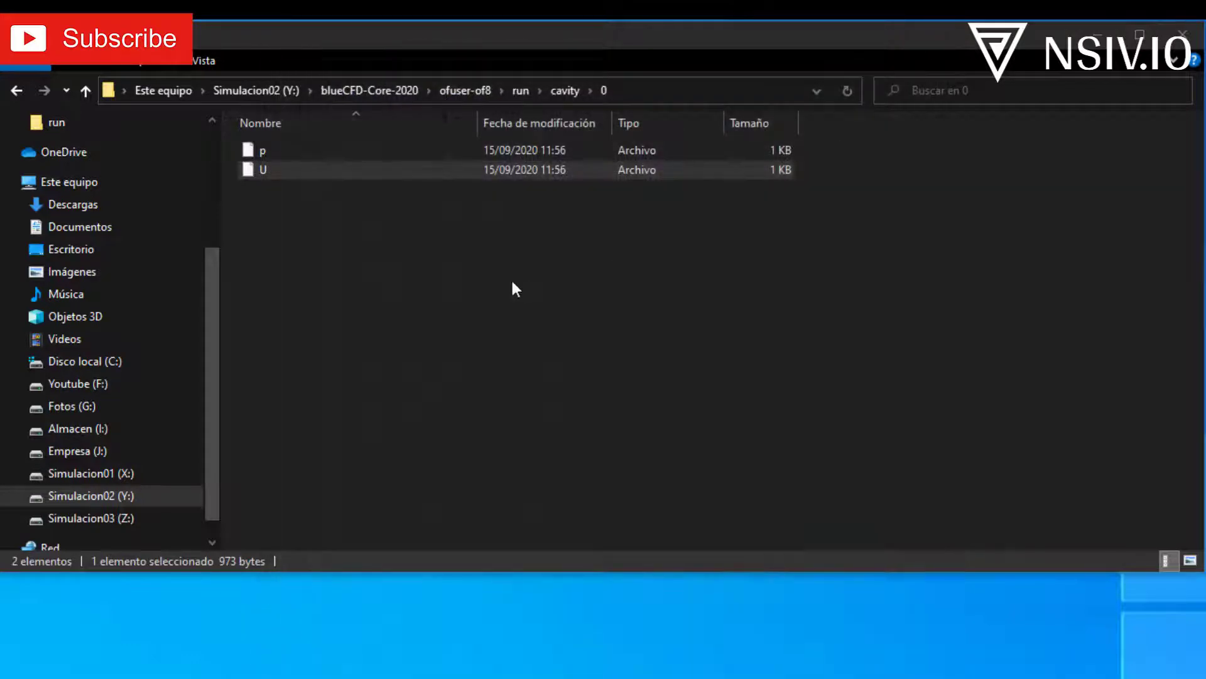
left_click(510, 282)
key("alt+Up")
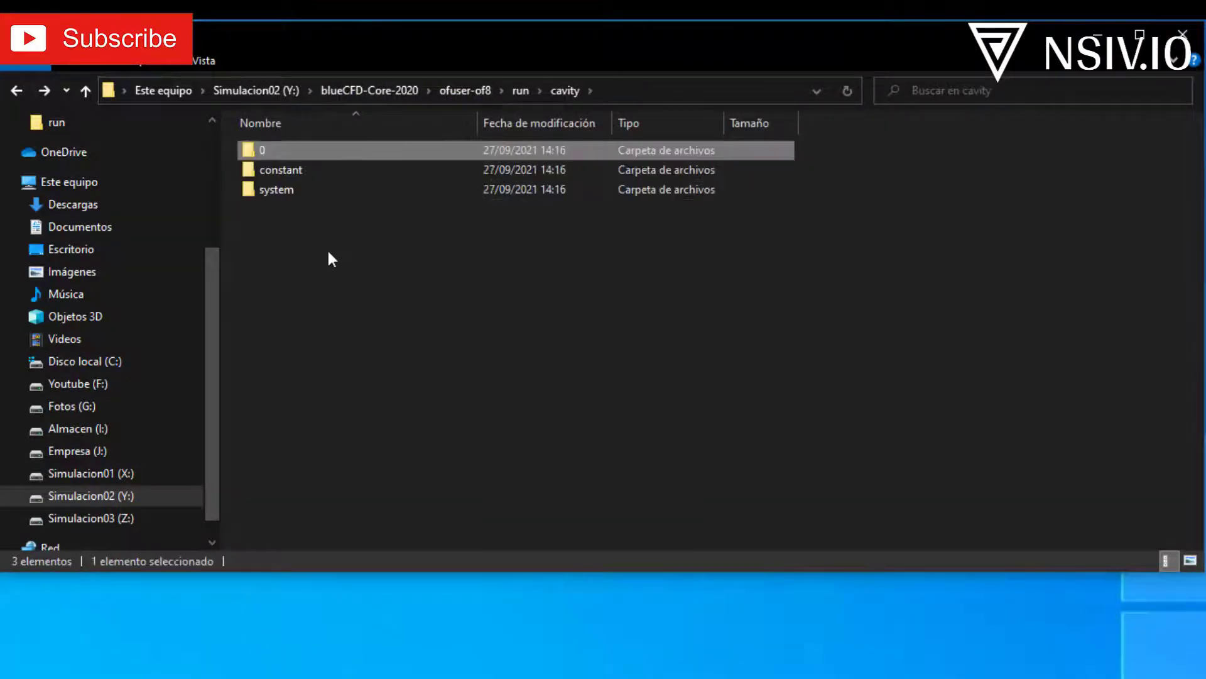
double_click(282, 177)
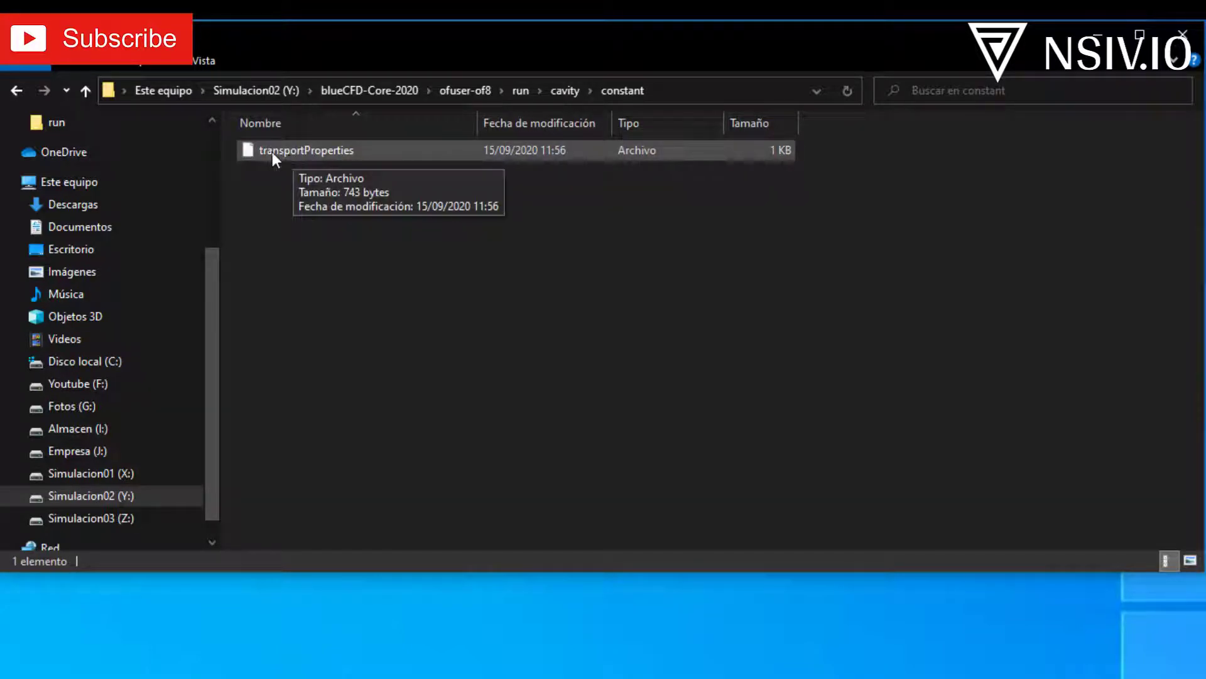
- View transportProperties in Notepad2, checking viscosity nu 0.01, then close it
right_click(310, 150)
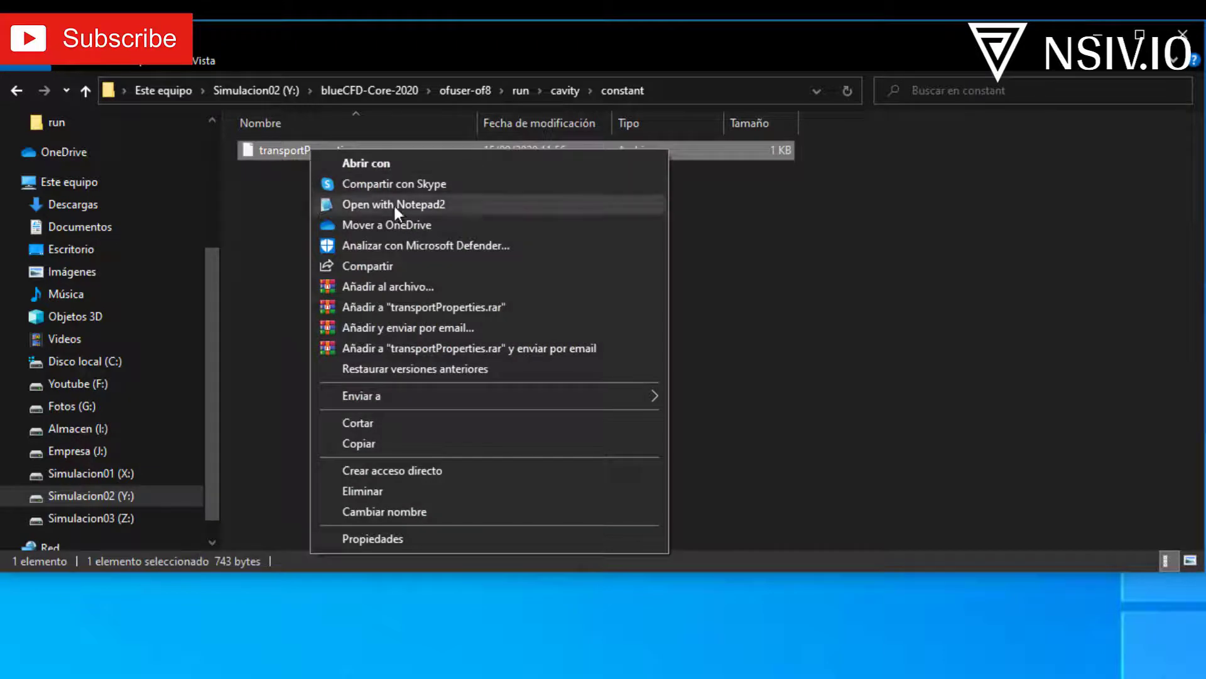
left_click(446, 207)
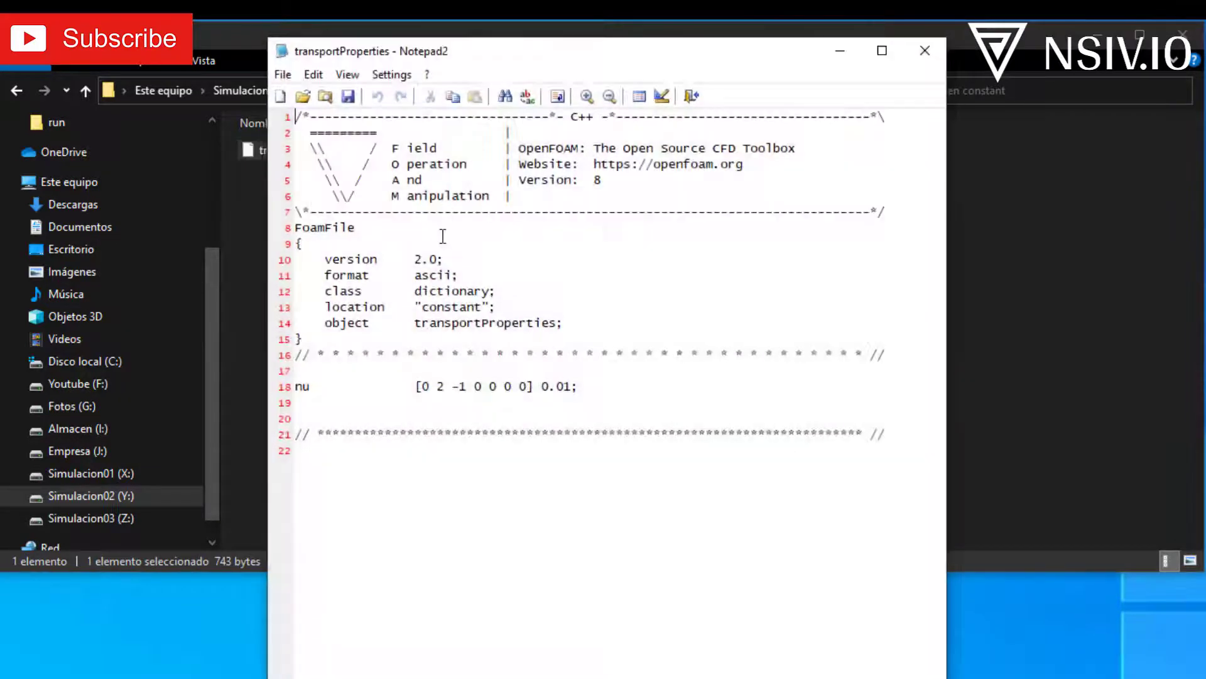
left_click(295, 386)
left_click(924, 50)
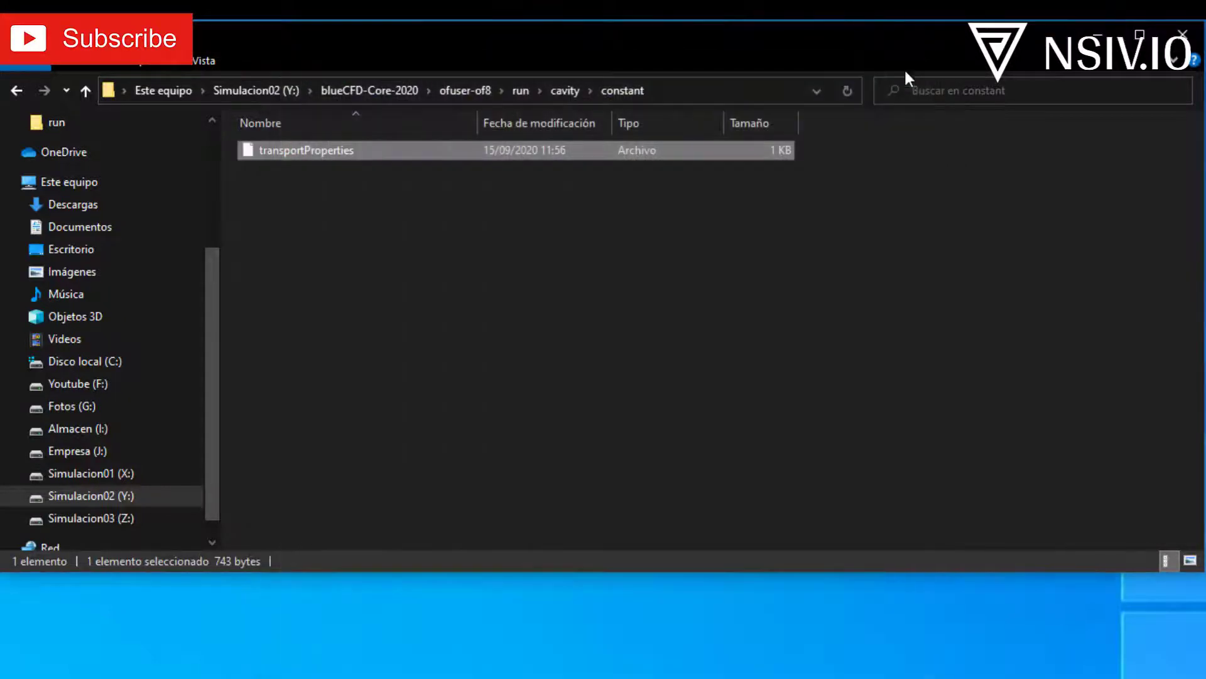
key("BackSpace")
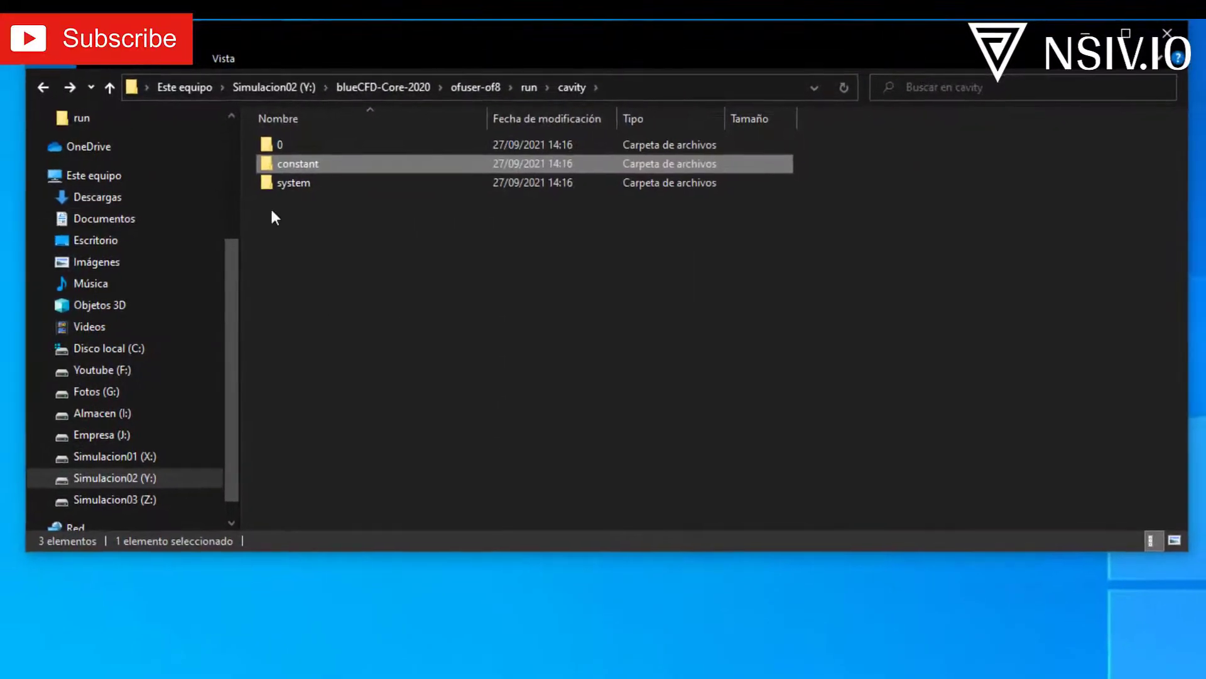
left_click(309, 178)
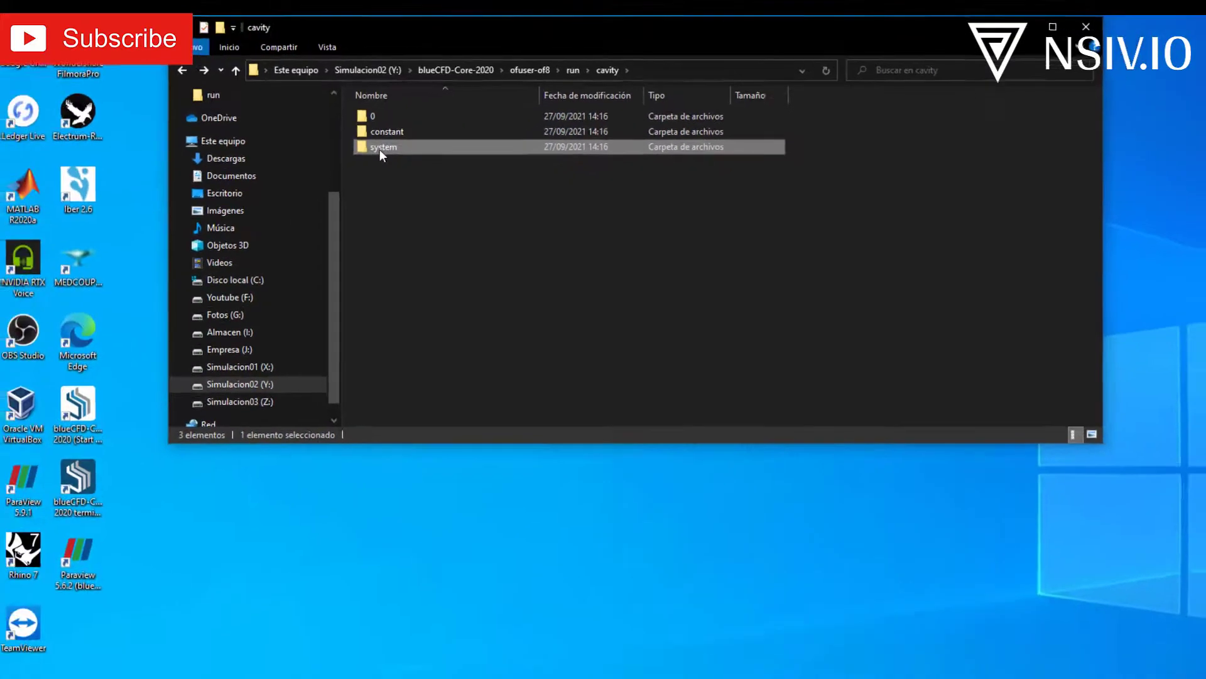
double_click(400, 139)
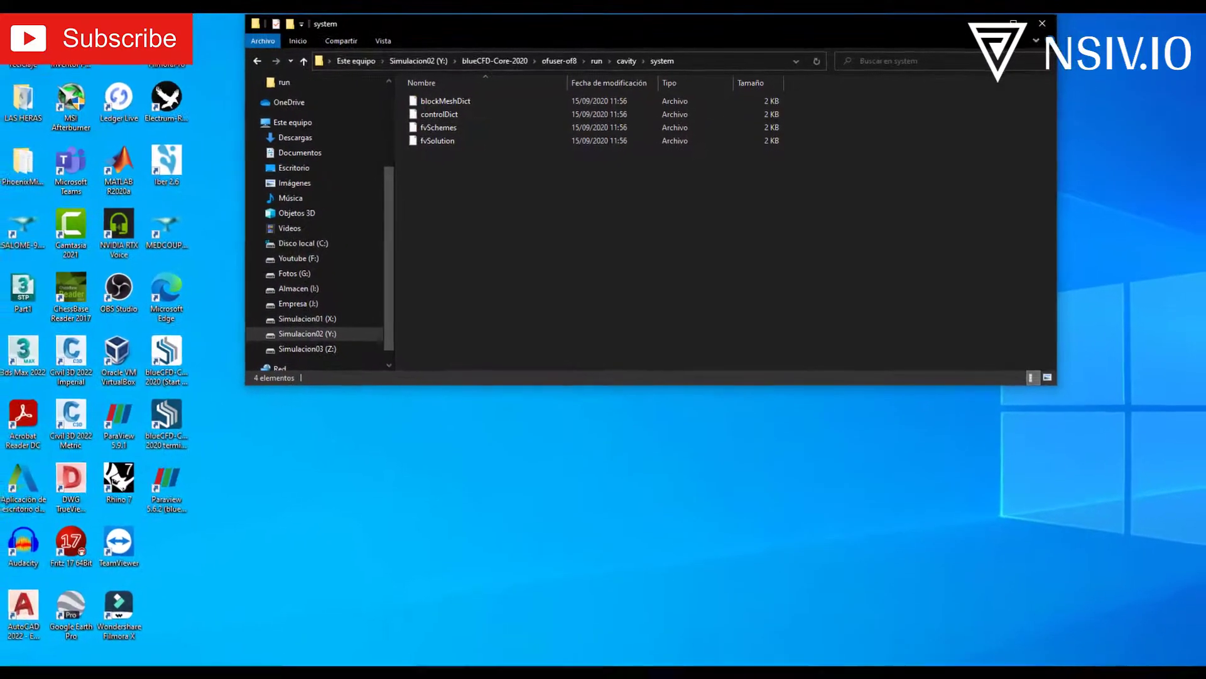
right_click(454, 103)
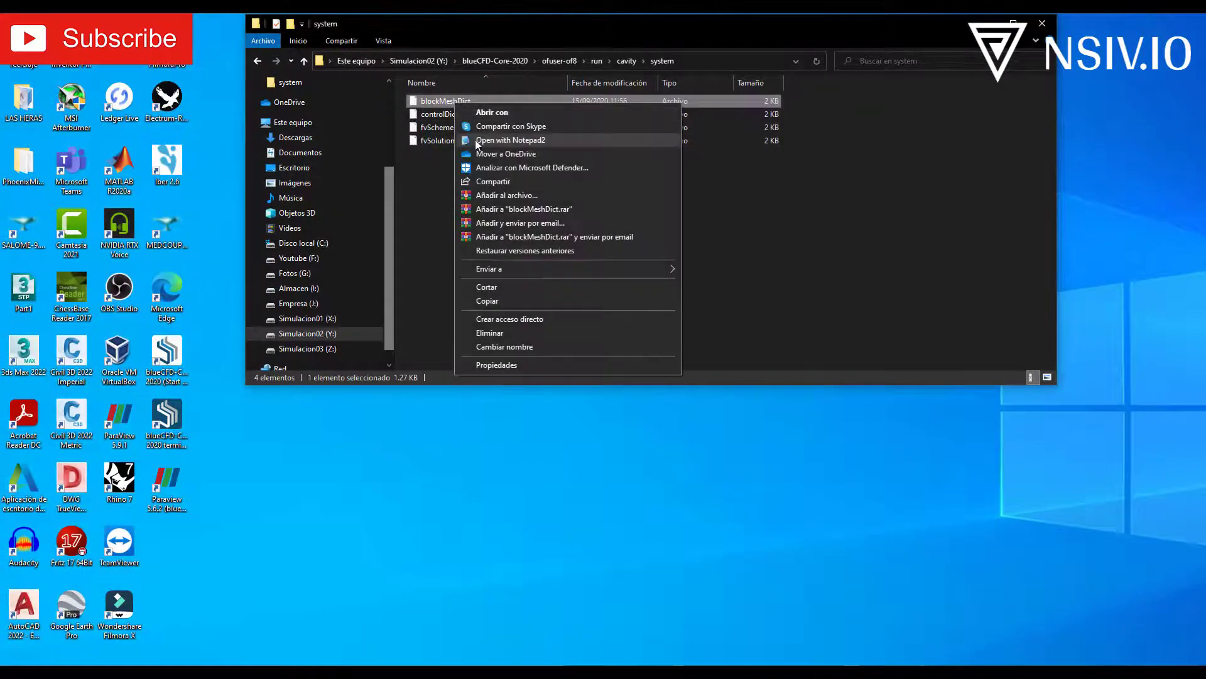
left_click(475, 141)
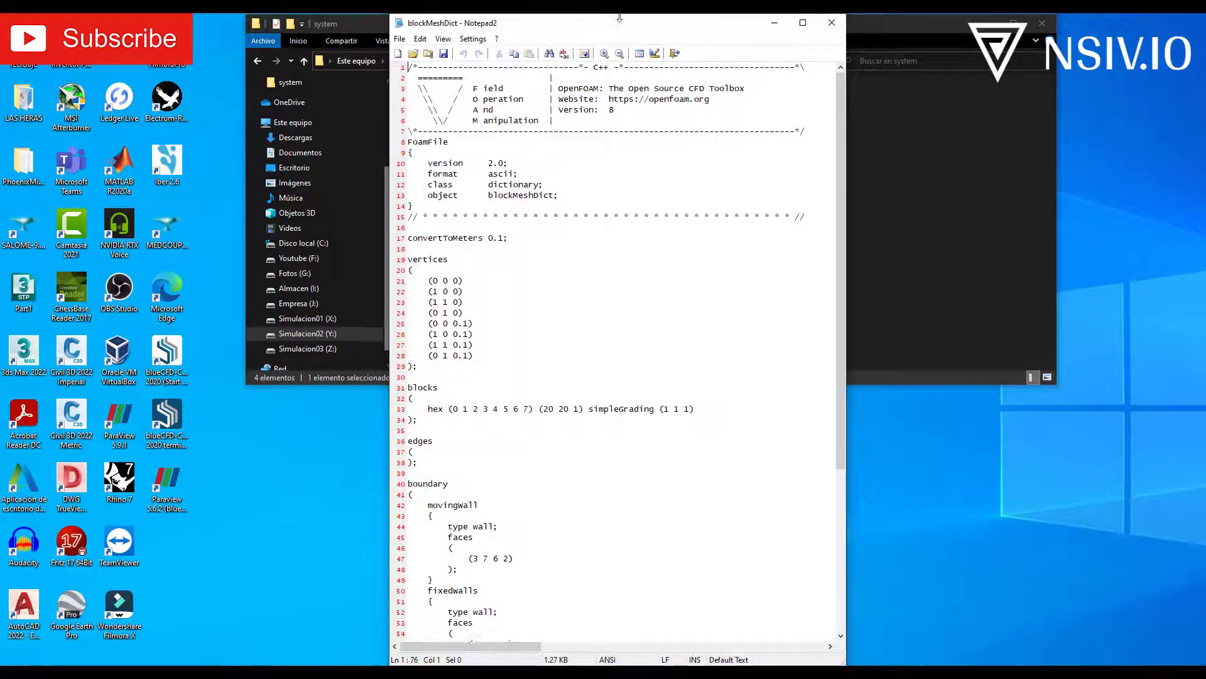
left_click(423, 370)
left_click_drag(423, 370, 408, 259)
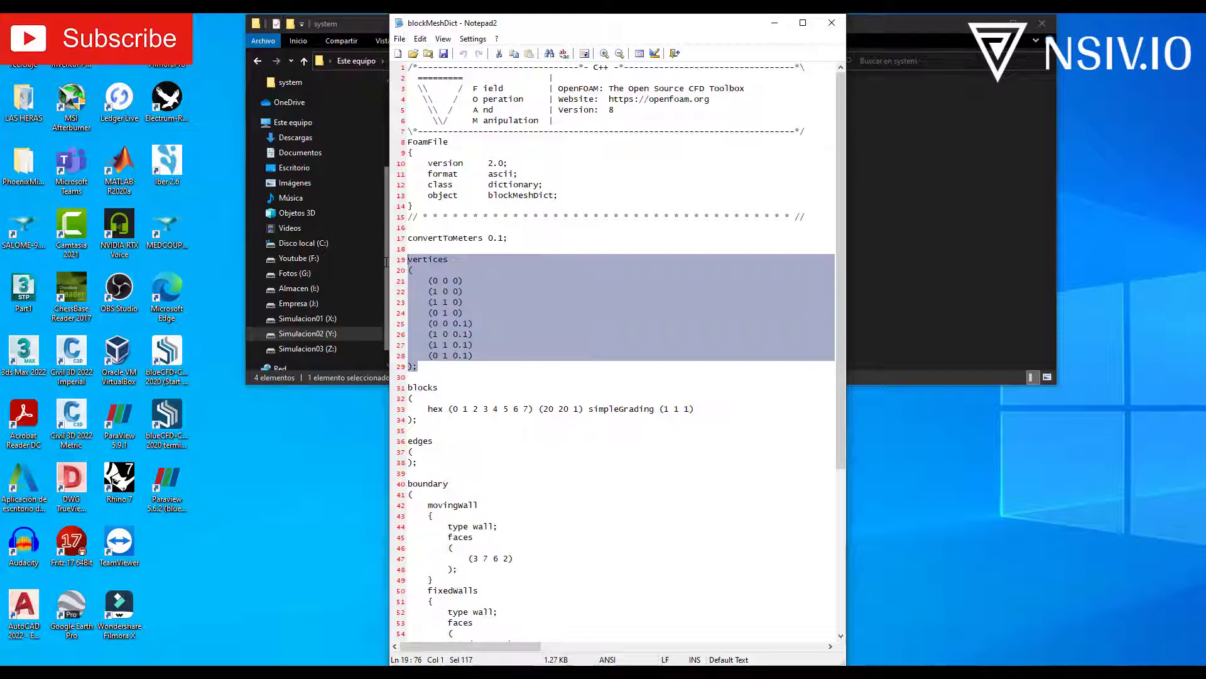
left_click(433, 367)
left_click_drag(480, 356, 398, 279)
left_click(469, 336)
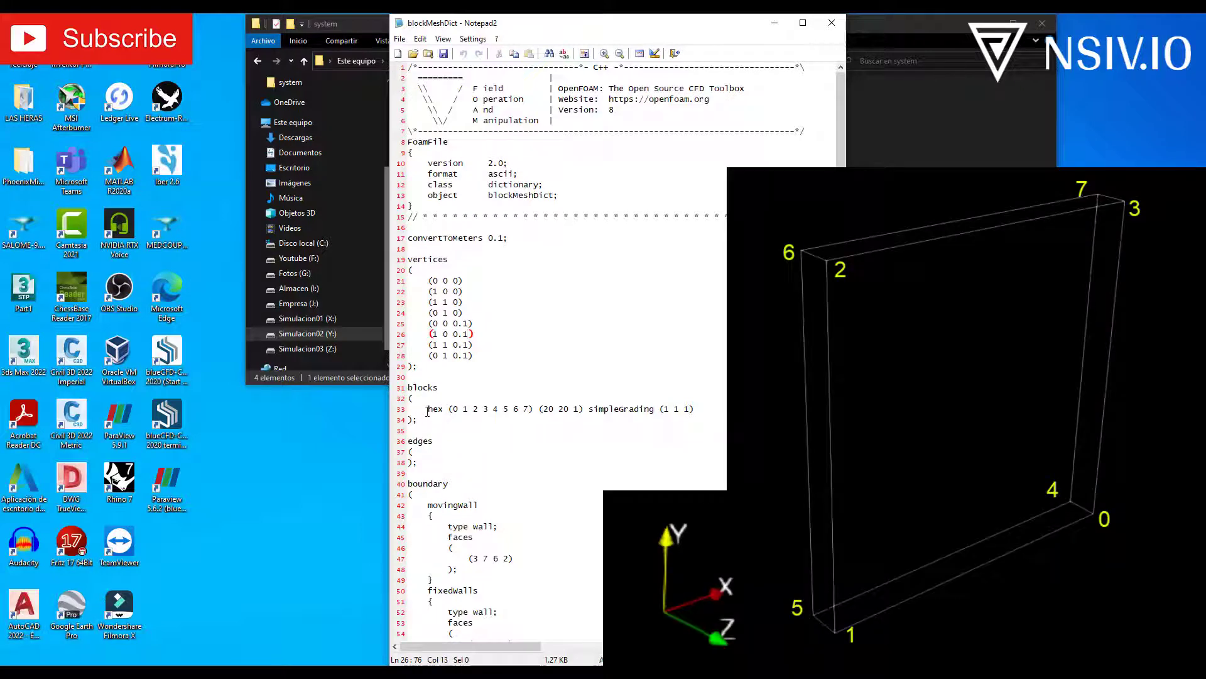
left_click(459, 409)
double_click(465, 409)
left_click_drag(539, 412, 574, 409)
left_click(553, 409)
scroll(505, 398, "down", 7)
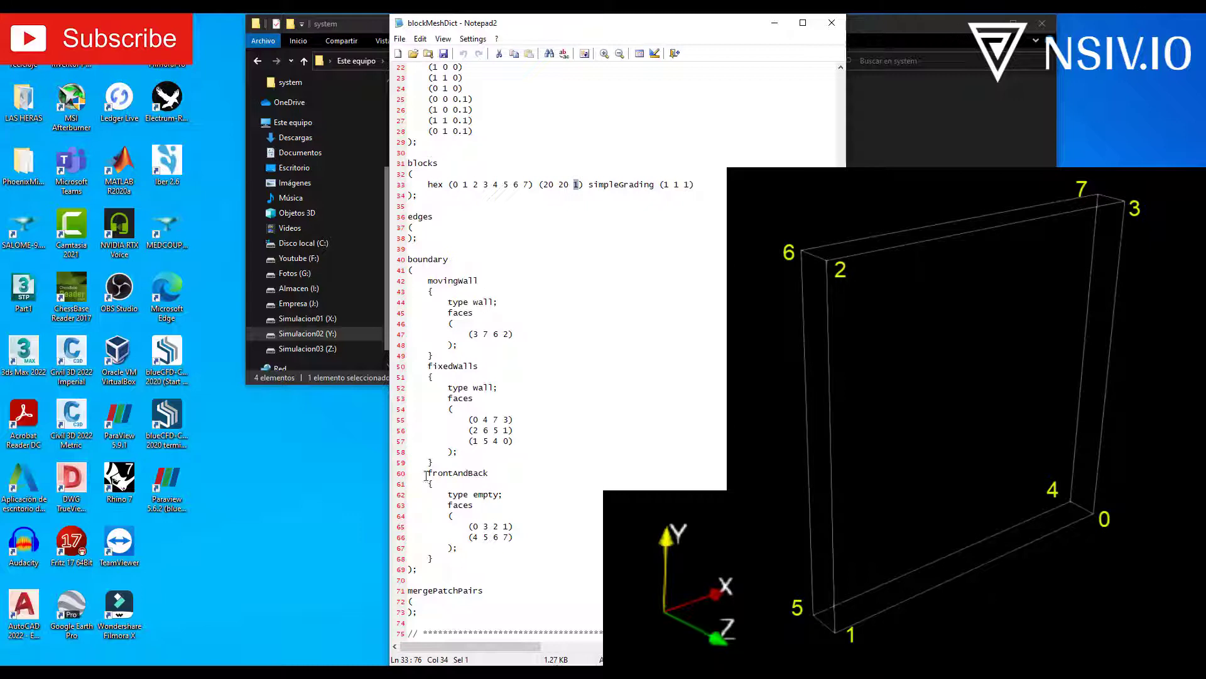
left_click_drag(427, 473, 488, 473)
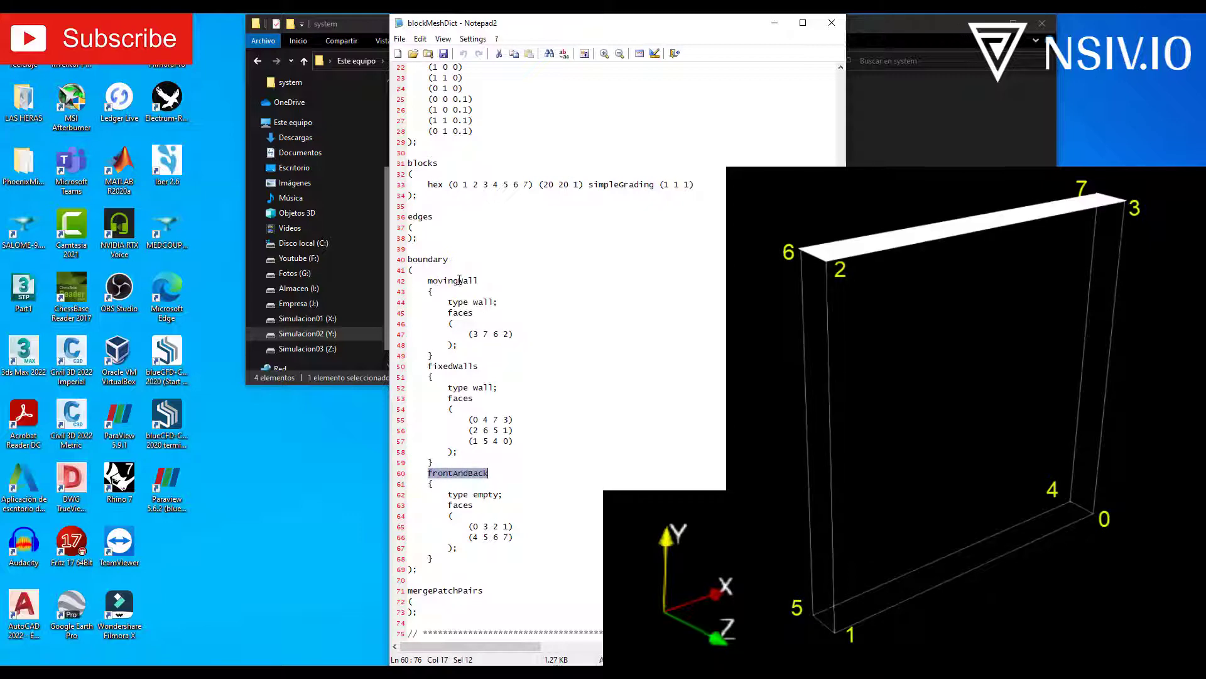
left_click(521, 334)
left_click_drag(522, 334, 463, 335)
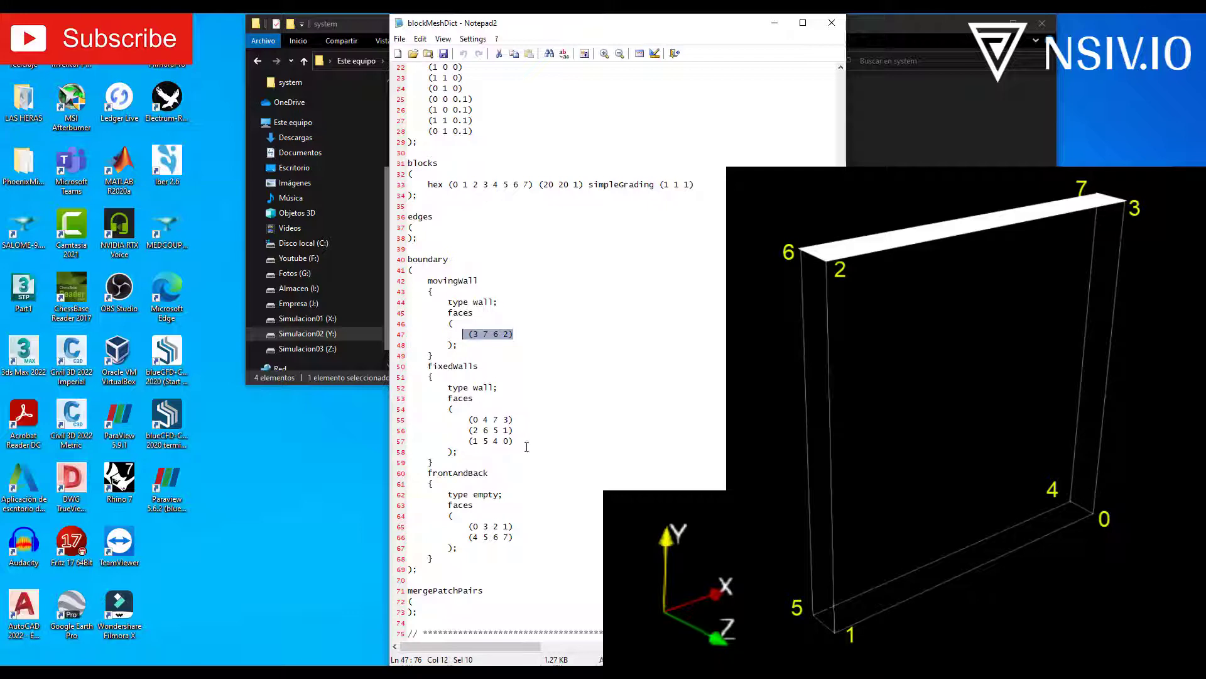
left_click_drag(514, 441, 449, 420)
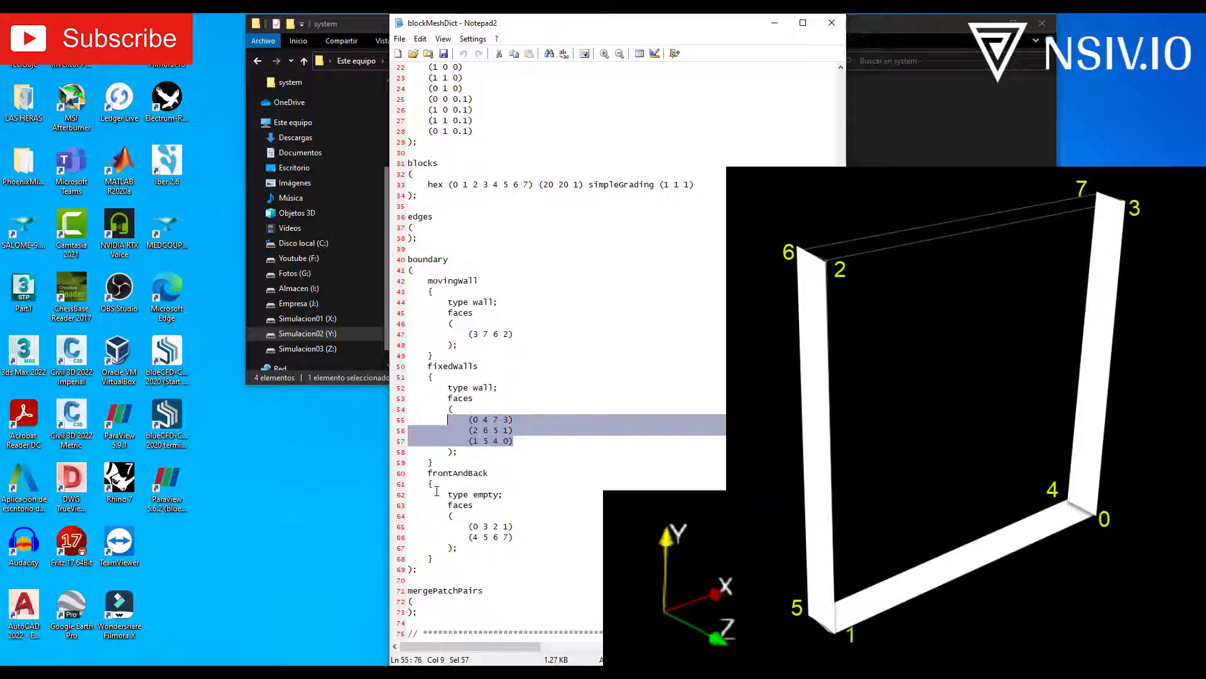
left_click_drag(518, 538, 448, 527)
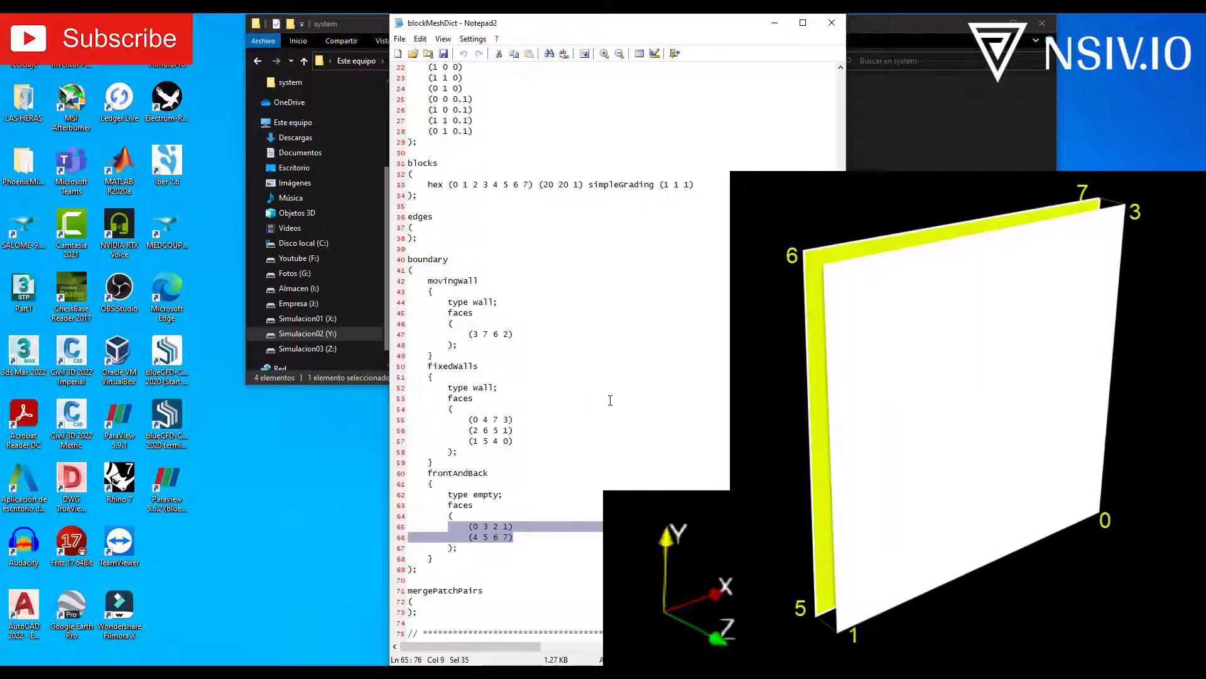
- Close blockMeshDict and open controlDict in Notepad2
left_click(831, 25)
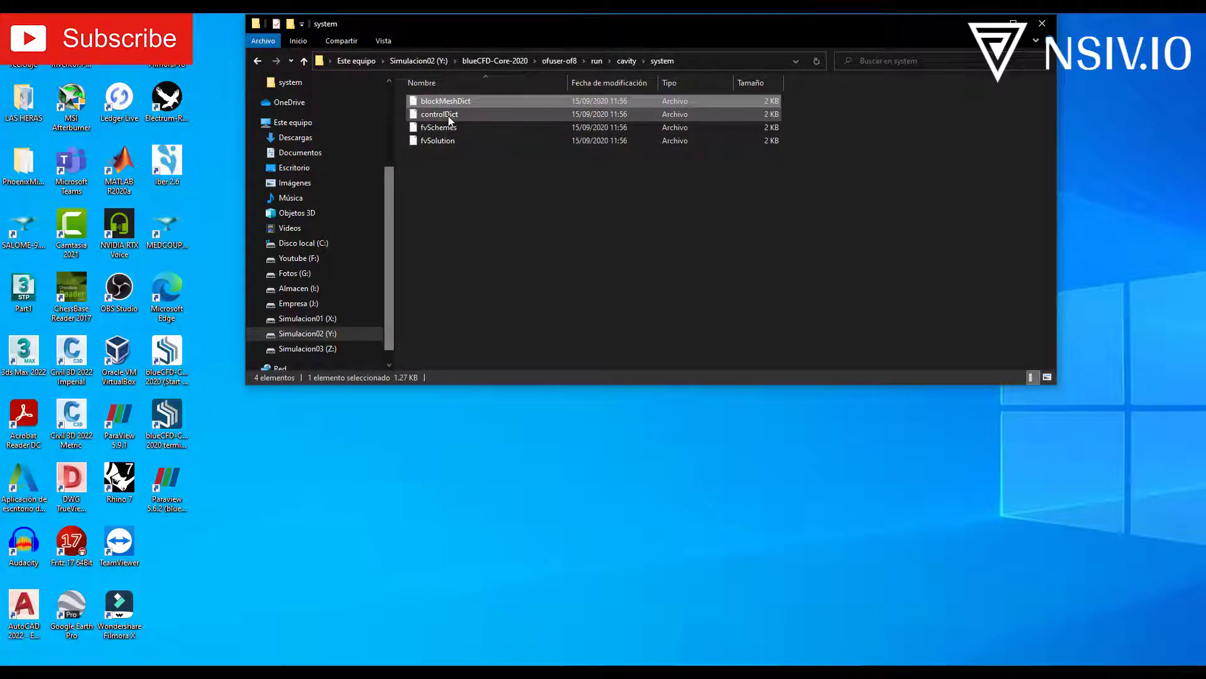
right_click(449, 118)
left_click(486, 152)
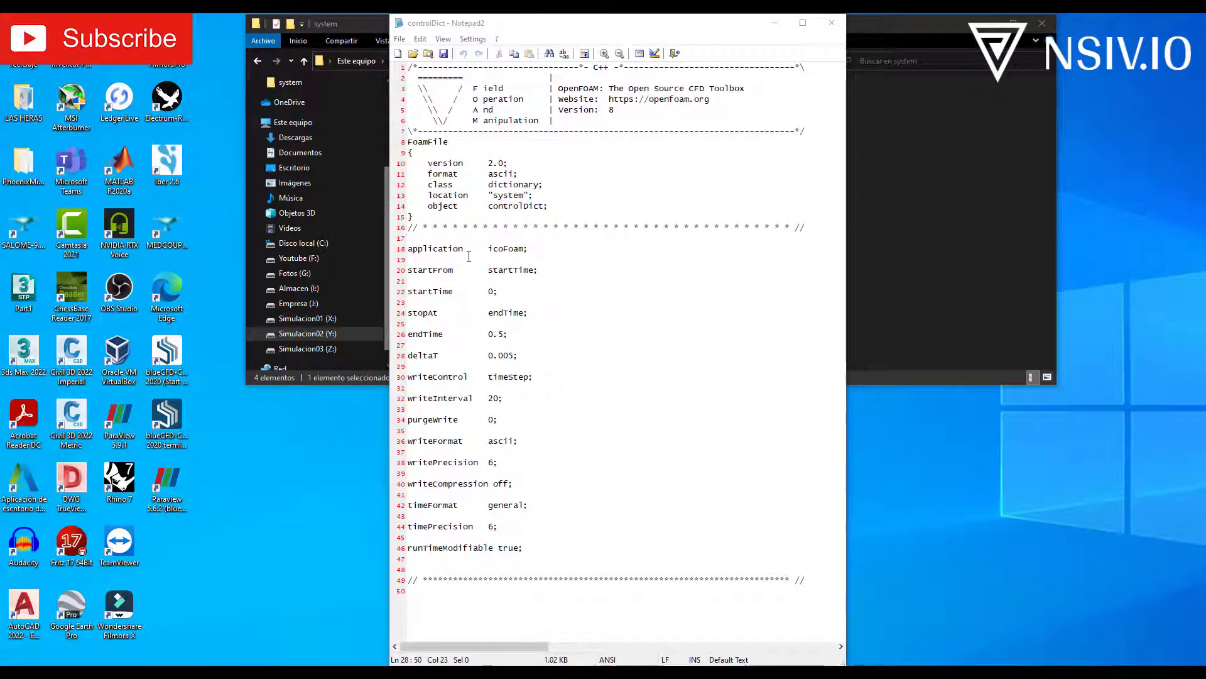
- Review controlDict: application icoFoam, startTime, endTime 0.5, deltaT 0.005, writeInterval 20
left_click_drag(489, 248, 530, 248)
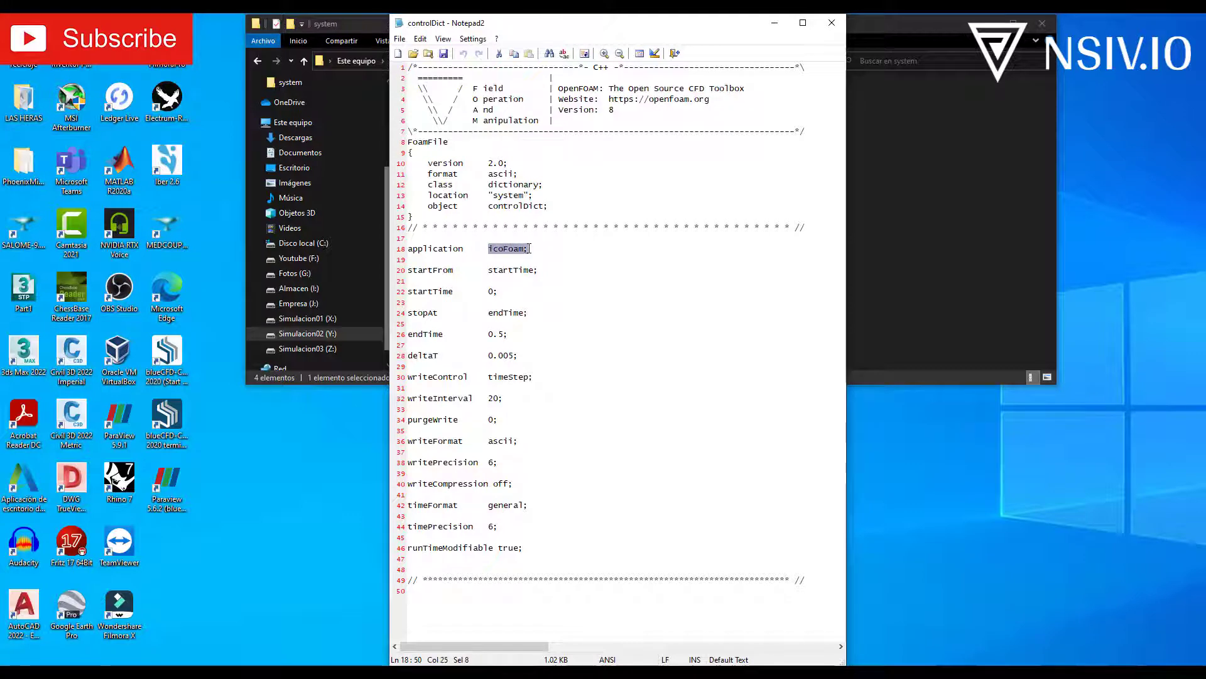
left_click(507, 291)
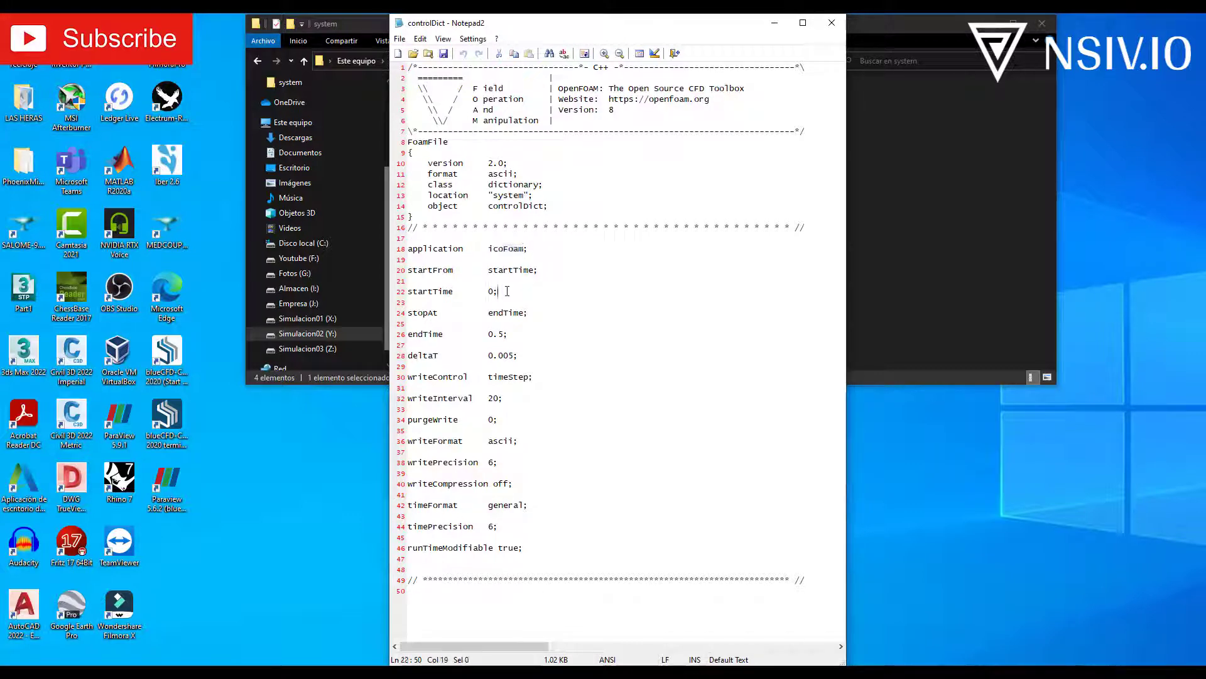
key("shift+Up")
key("shift+Up")
key("shift+Home")
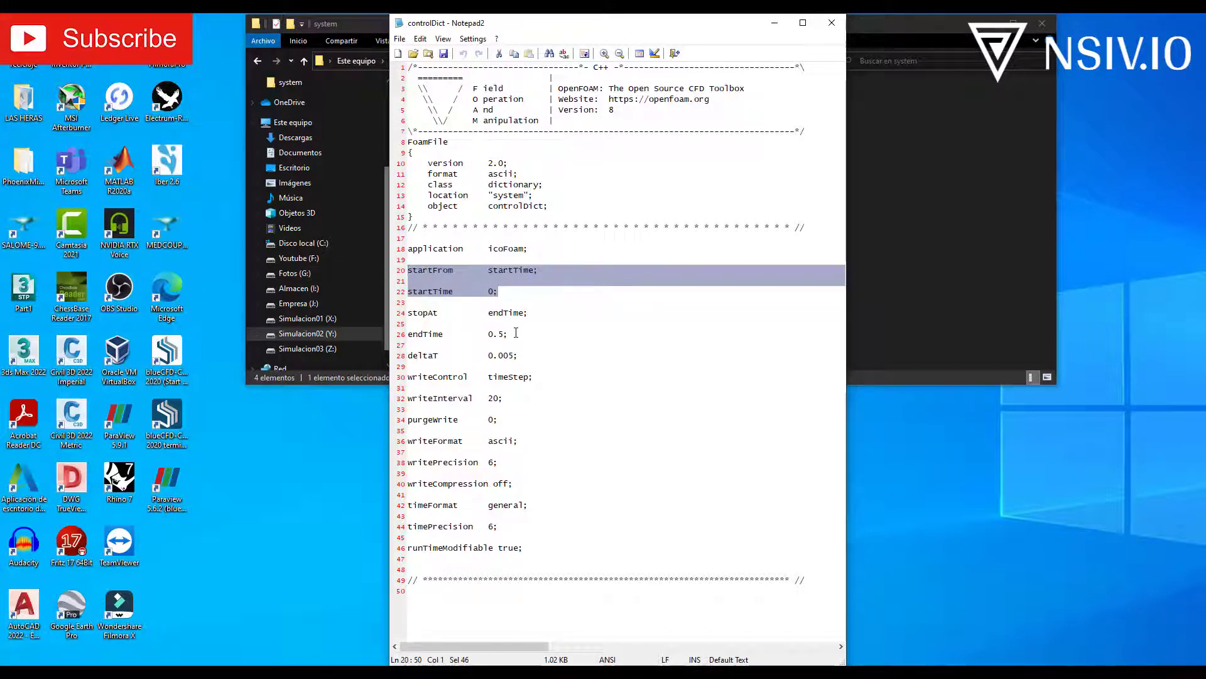
left_click_drag(516, 332, 398, 312)
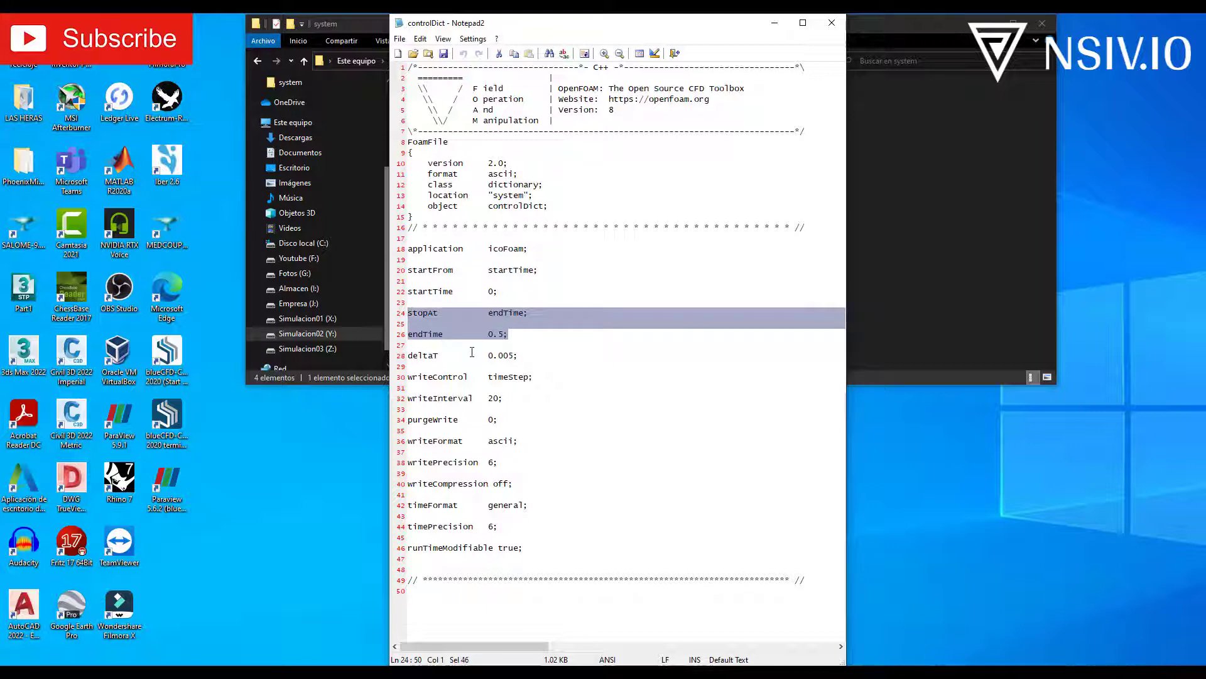
left_click_drag(519, 355, 485, 357)
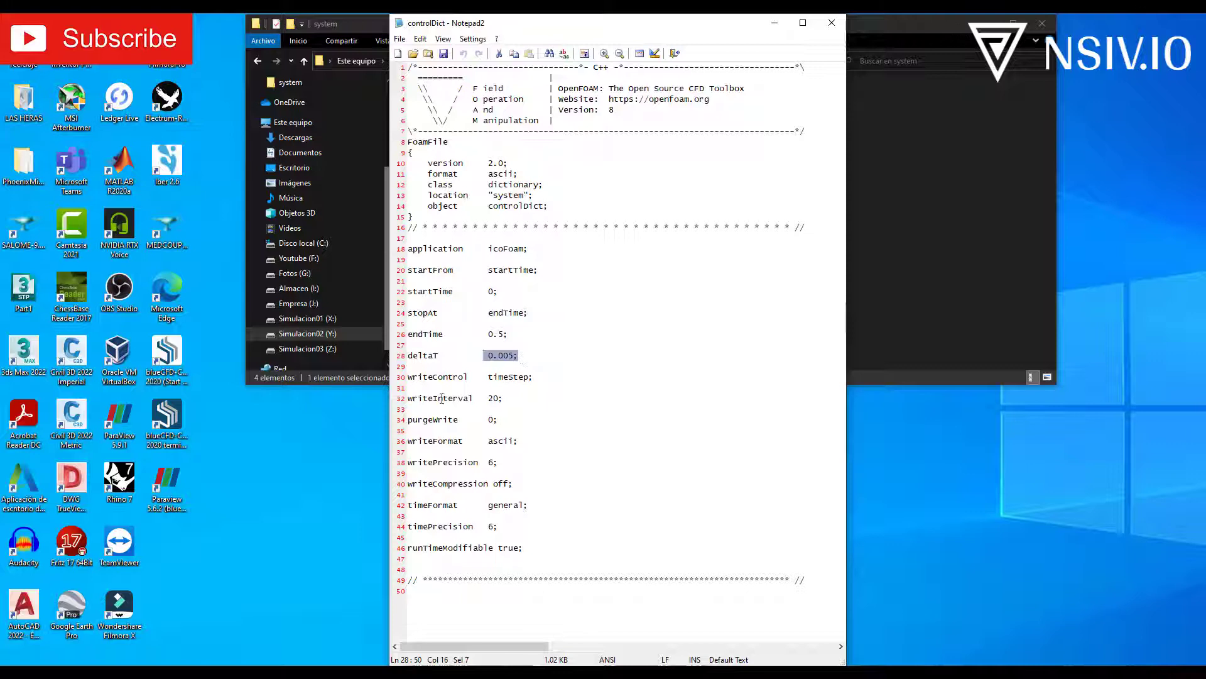
left_click(506, 400)
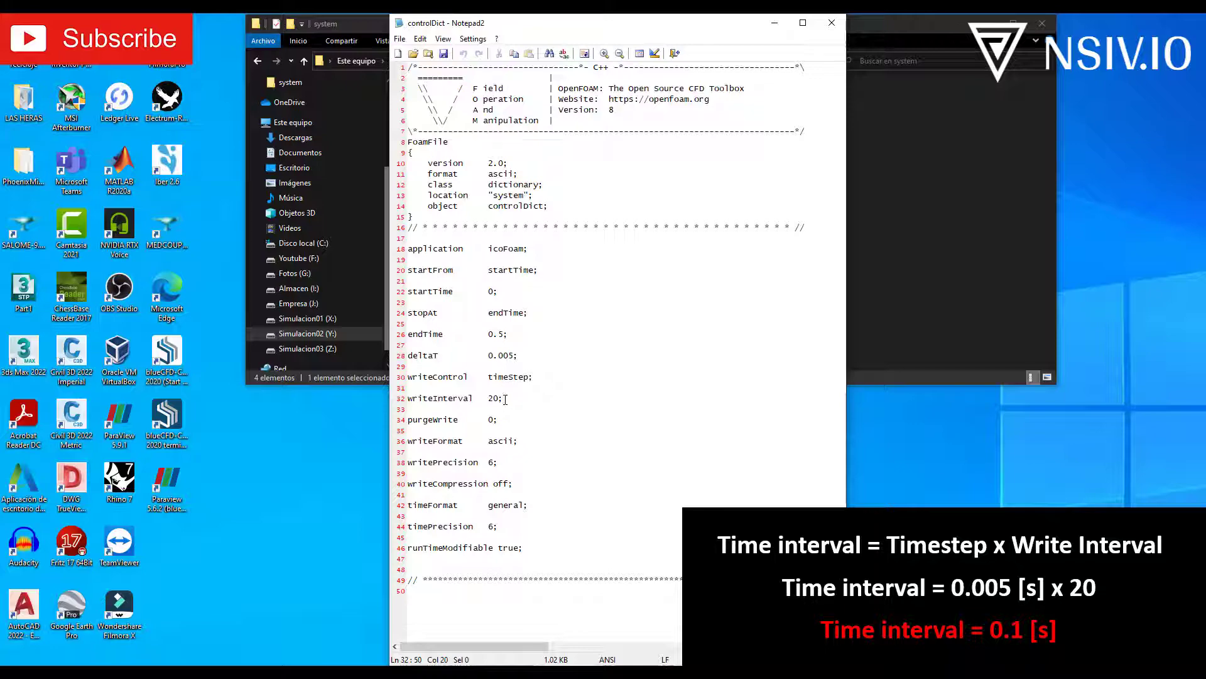
- Close controlDict, then view fvSchemes (Euler ddt, Gauss linear) in Notepad2 and close it
left_click(828, 27)
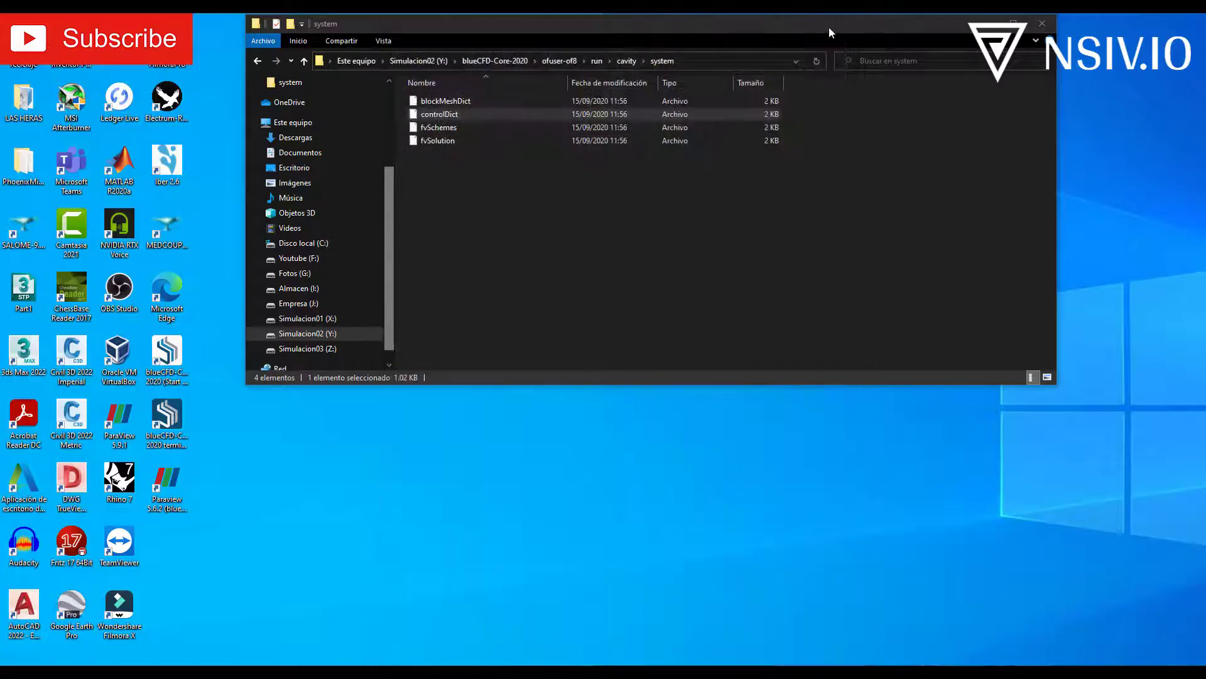
left_click(436, 130)
right_click(436, 130)
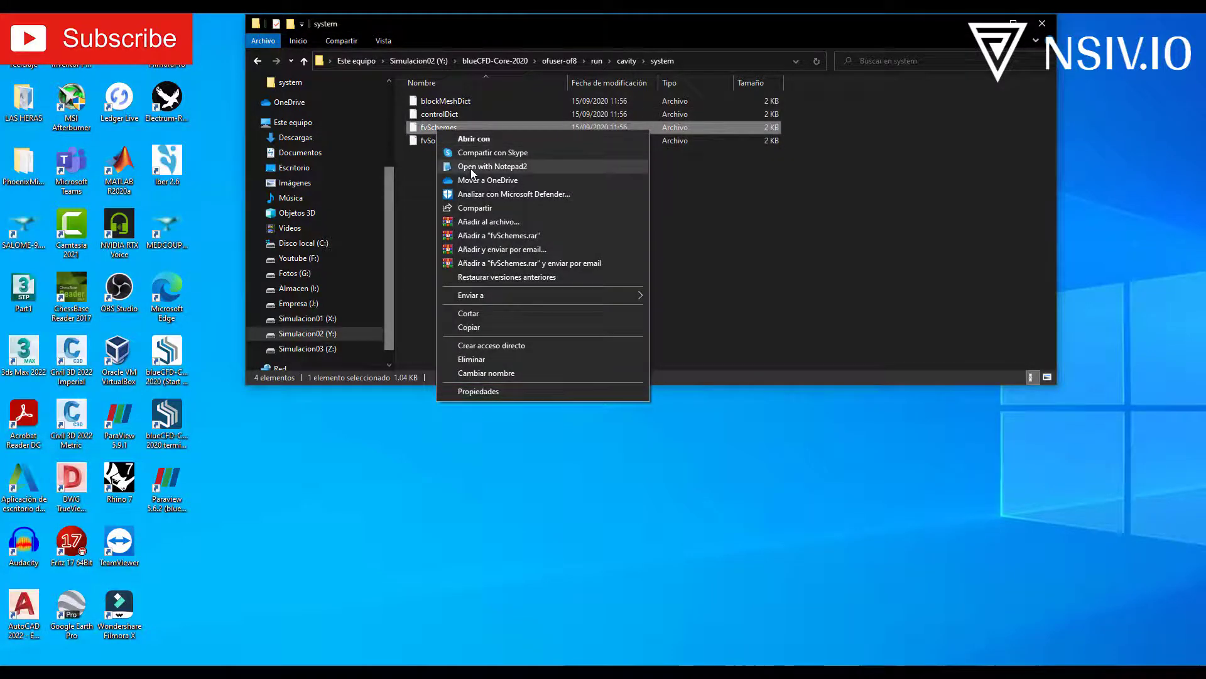
left_click(472, 168)
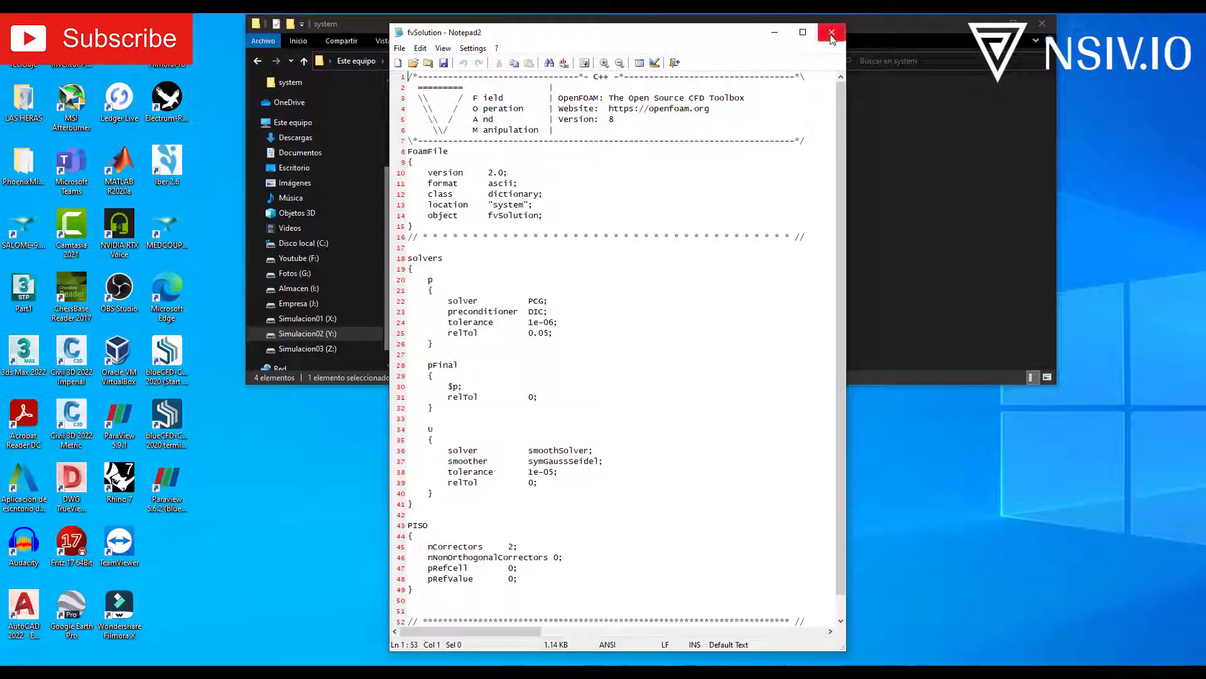
left_click(832, 33)
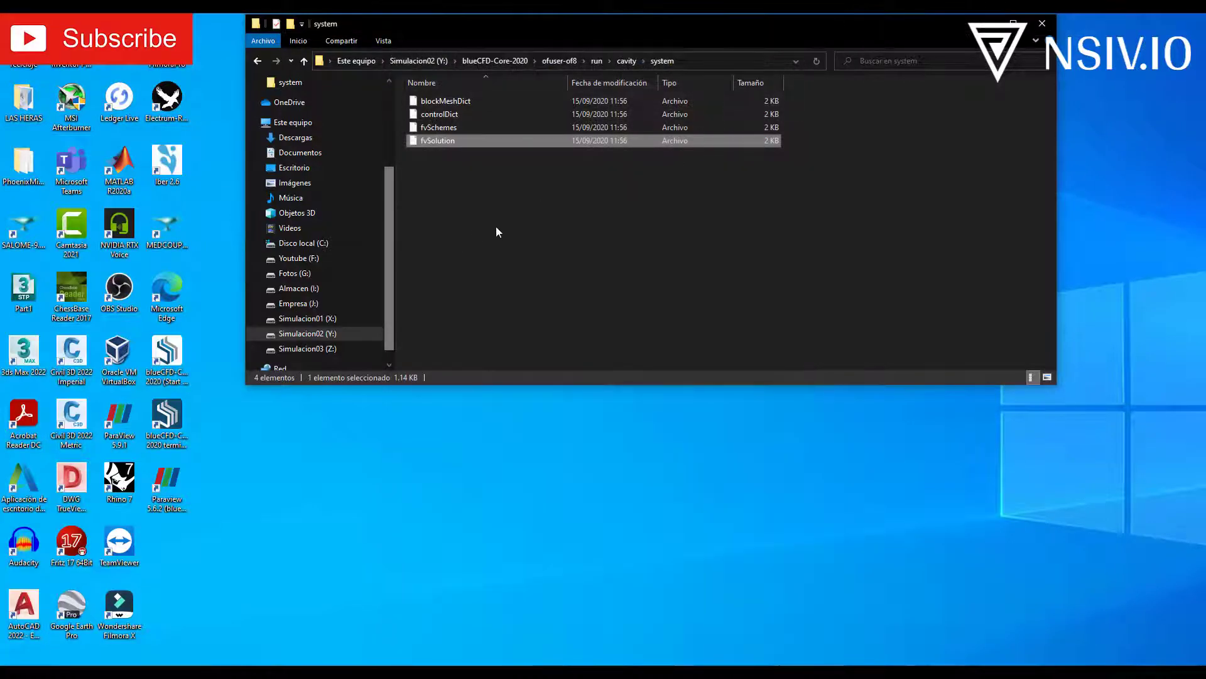
- Return Explorer to the cavity folder, then run cd $FOAM_RUN, cd cavity and ls
key("BackSpace")
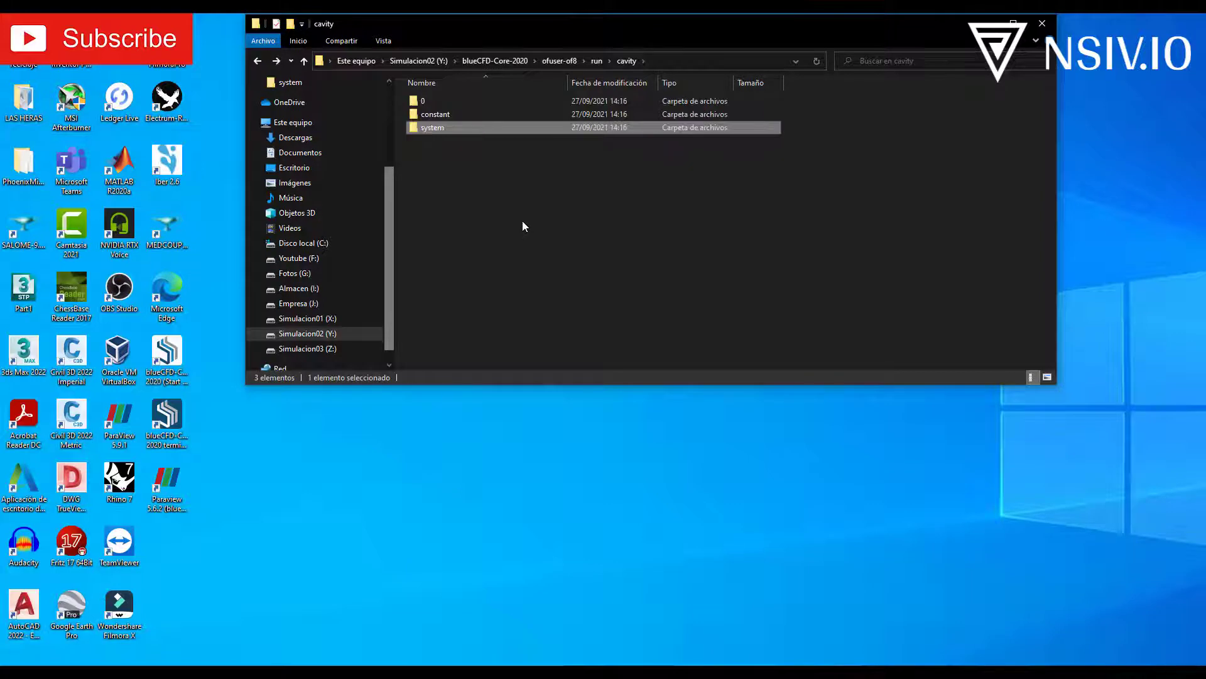
left_click(512, 219)
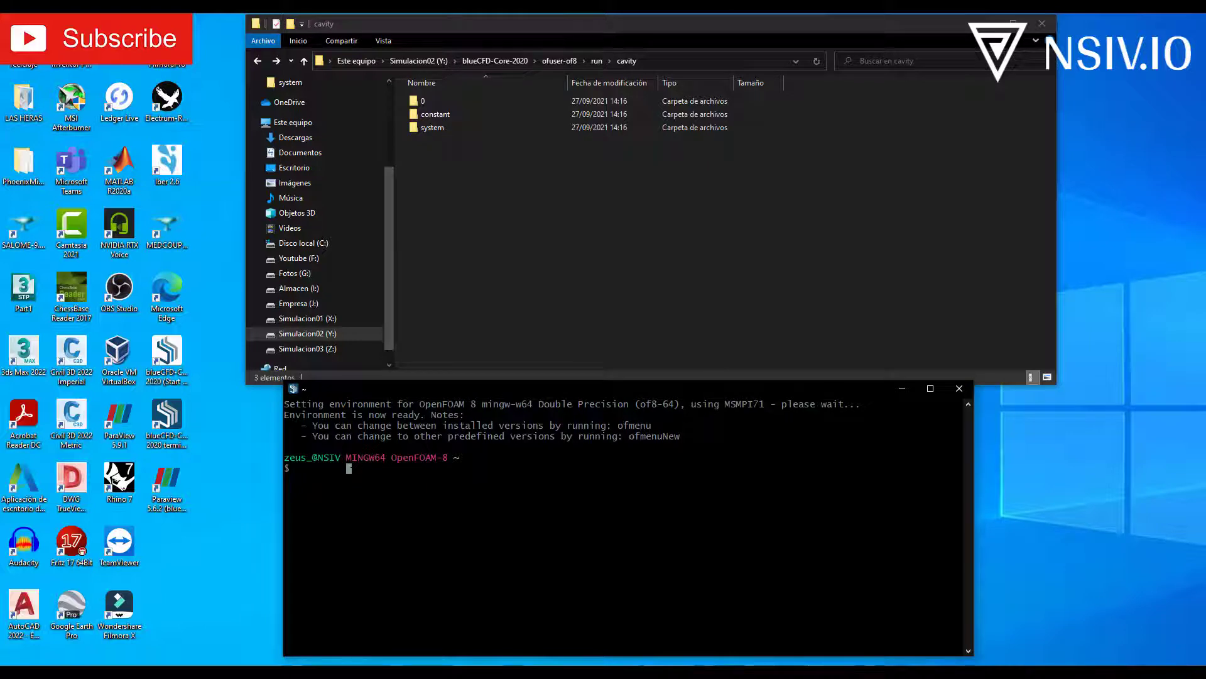
type("cd $FOAM_RUN")
key("Return")
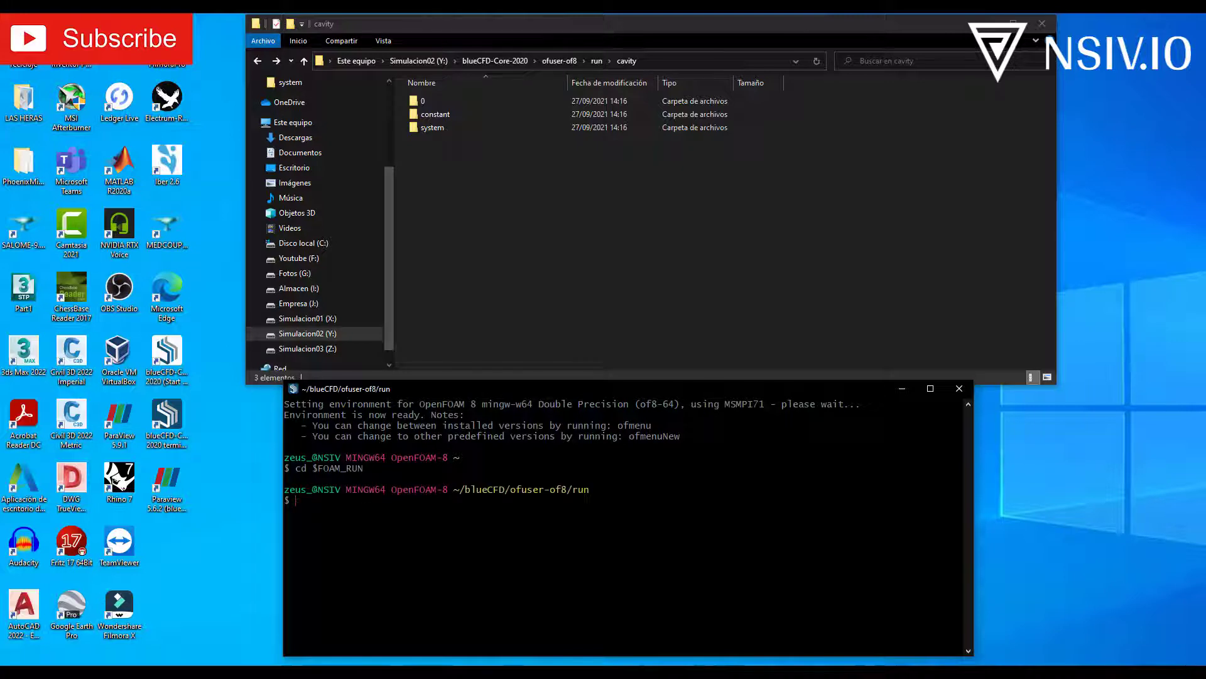
type("cd cavity")
key("Return")
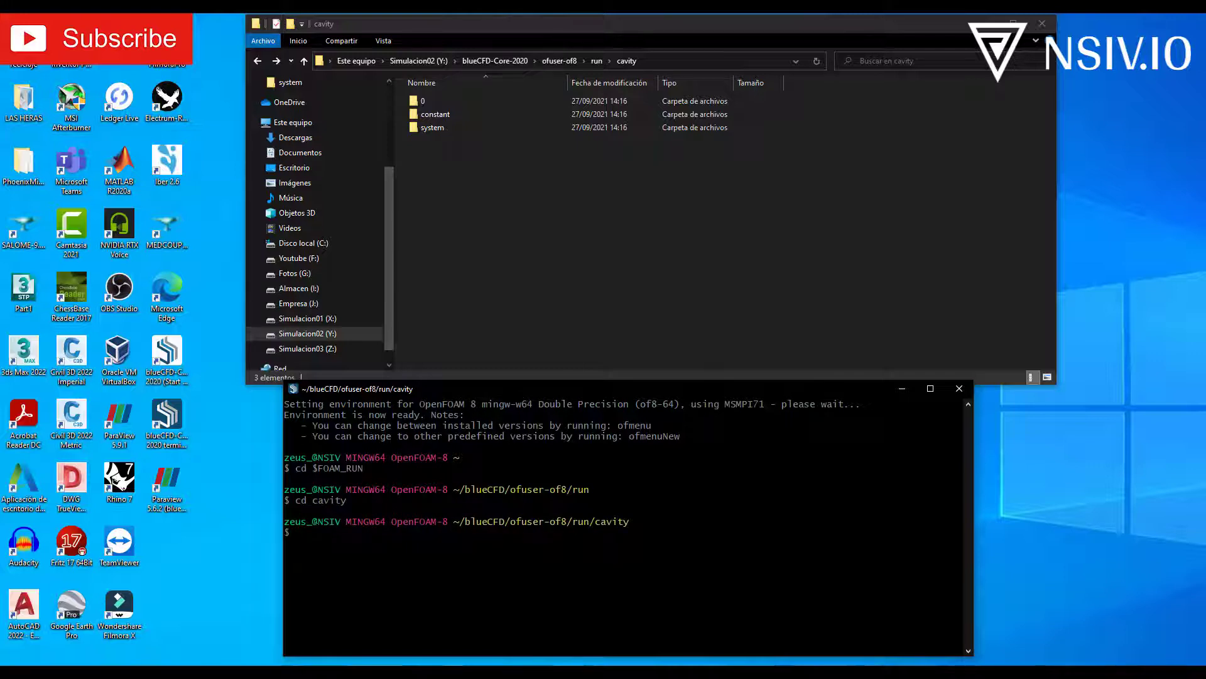
type("ls")
key("Return")
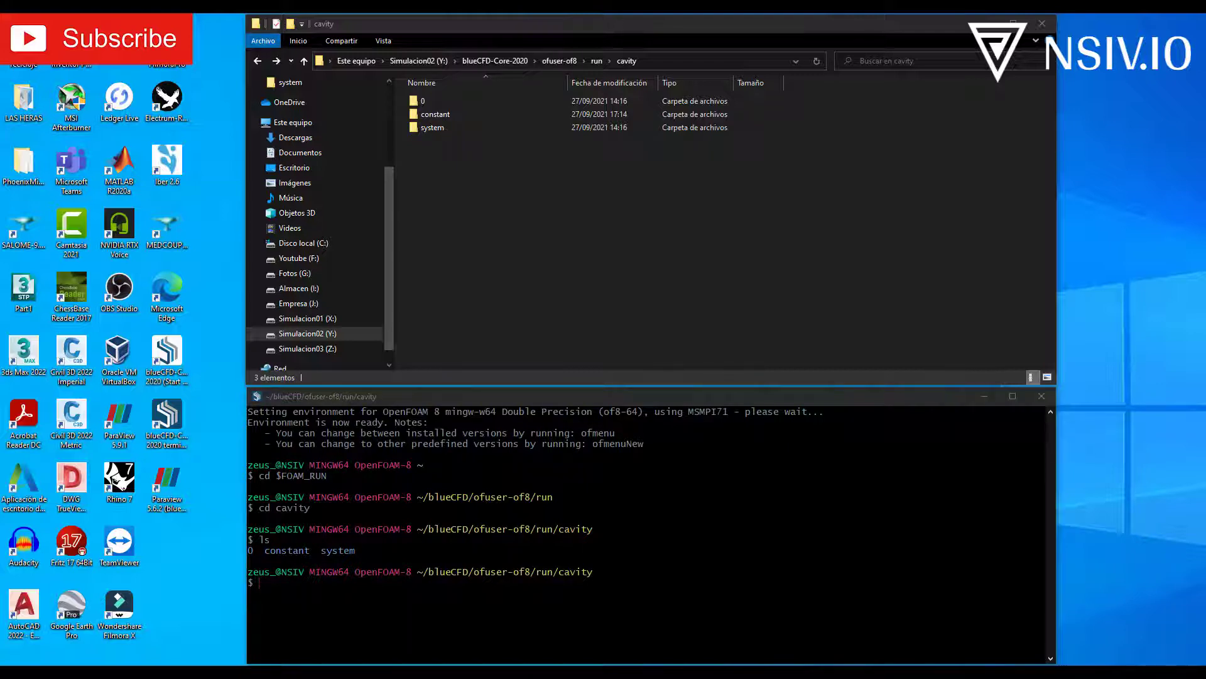
- Run blockMesh in the terminal to build the 400-cell, 882-point cavity mesh
key("alt+Tab")
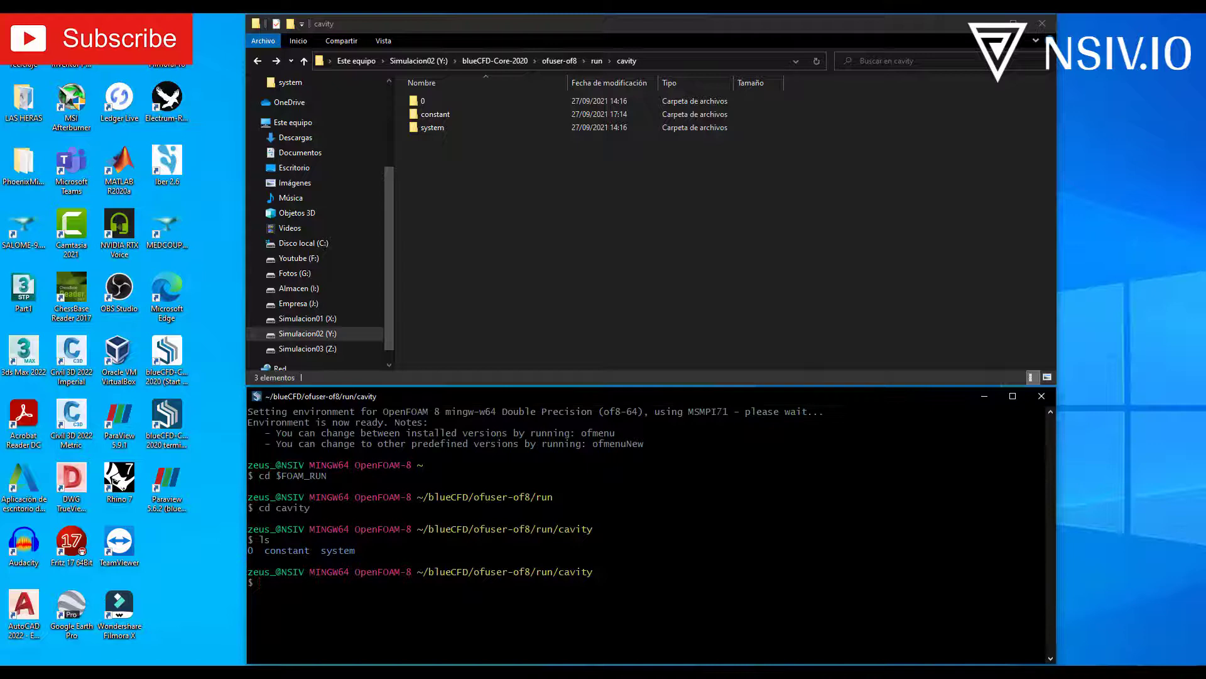
type("blockMesh")
key("Return")
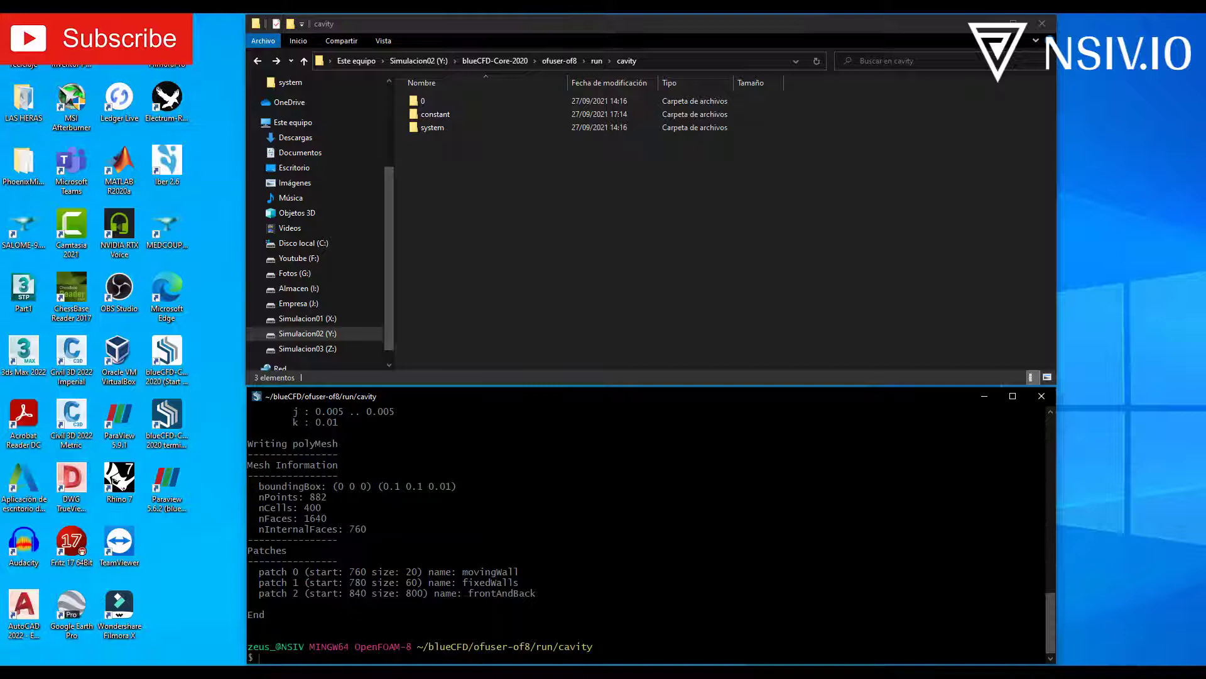
- Inspect the new constant\polyMesh mesh files in Explorer, then return to constant
double_click(433, 114)
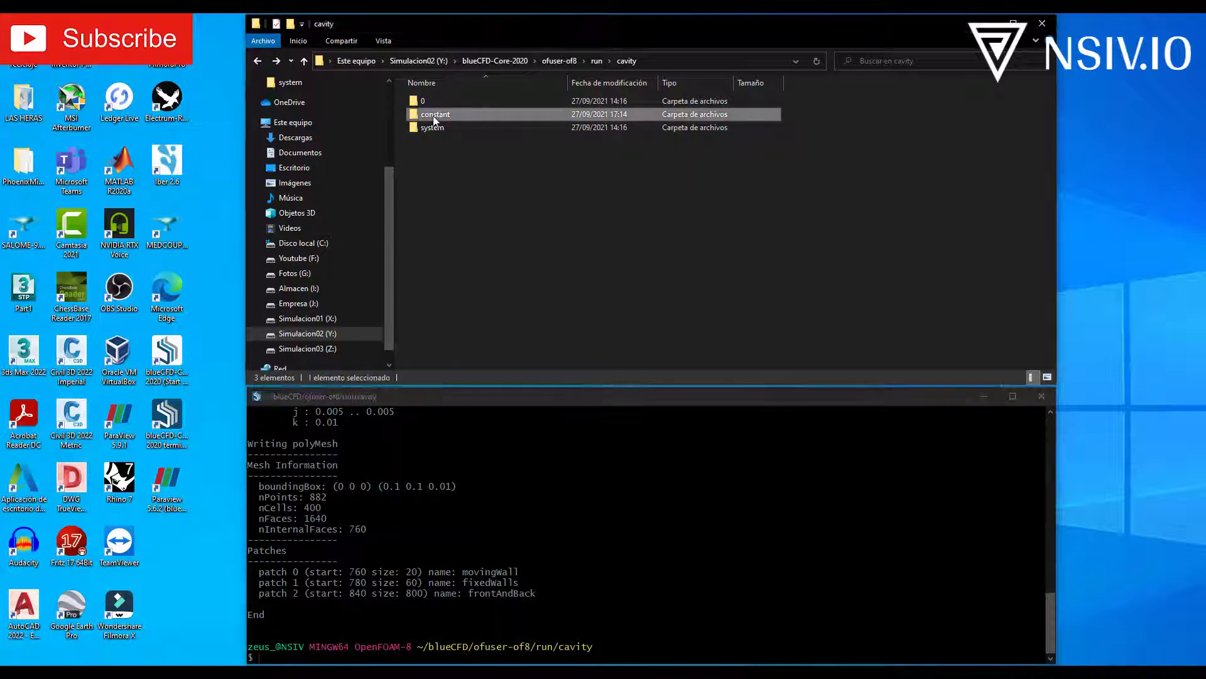
left_click(426, 103)
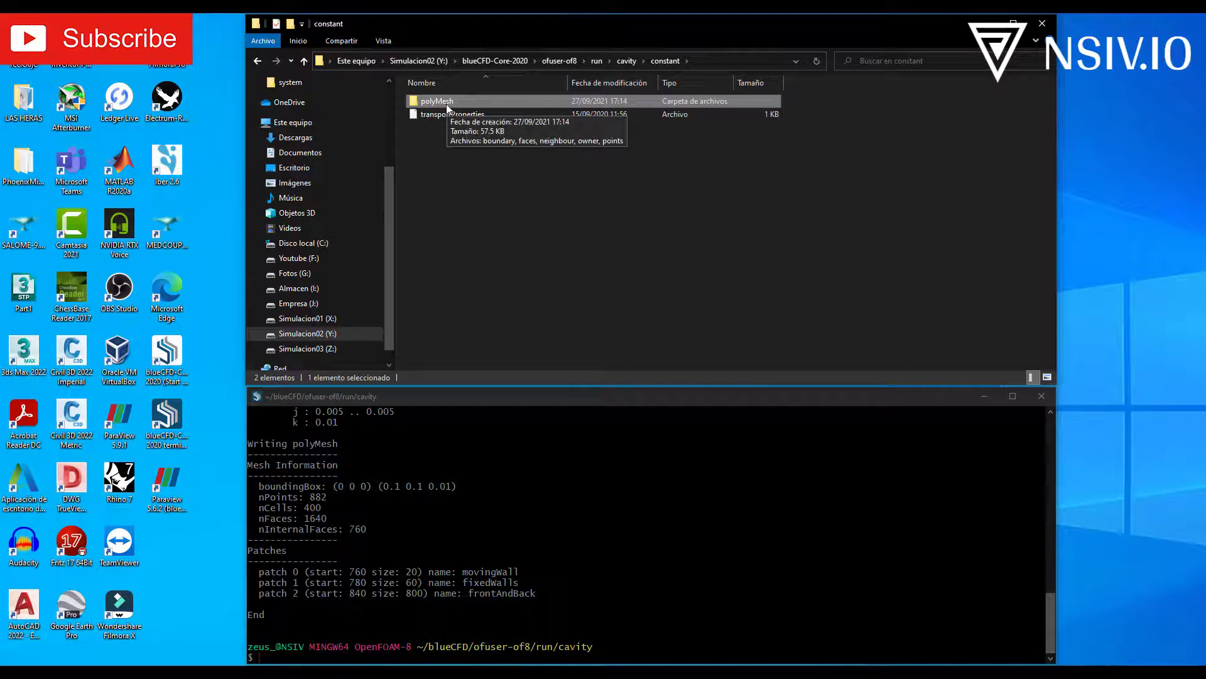
double_click(446, 101)
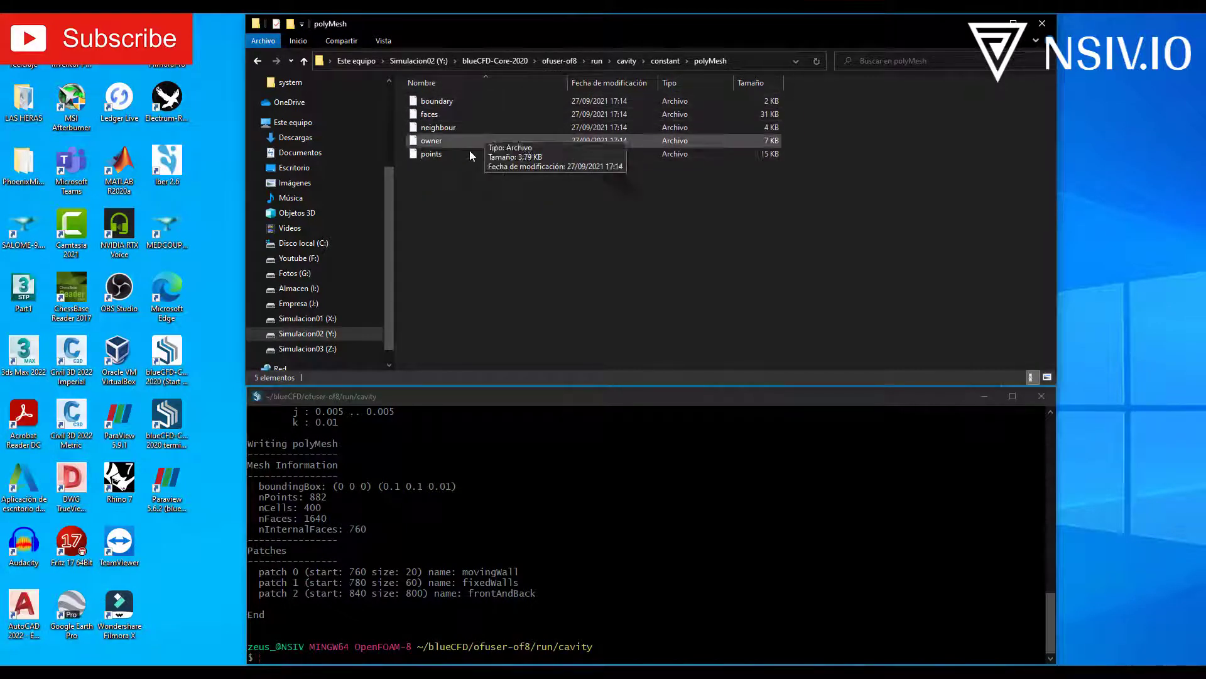
key("alt+Left")
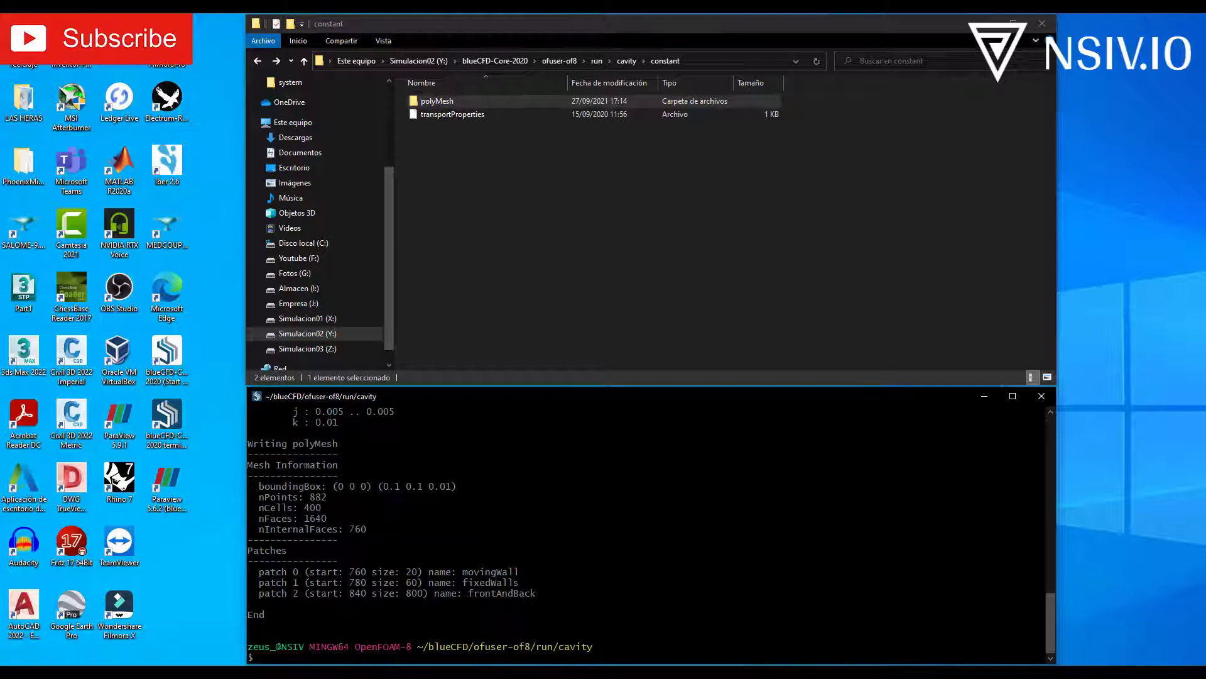
- Launch ParaView with paraFoam and load the cavity.foam mesh into the view
type("raFoam")
key("Return")
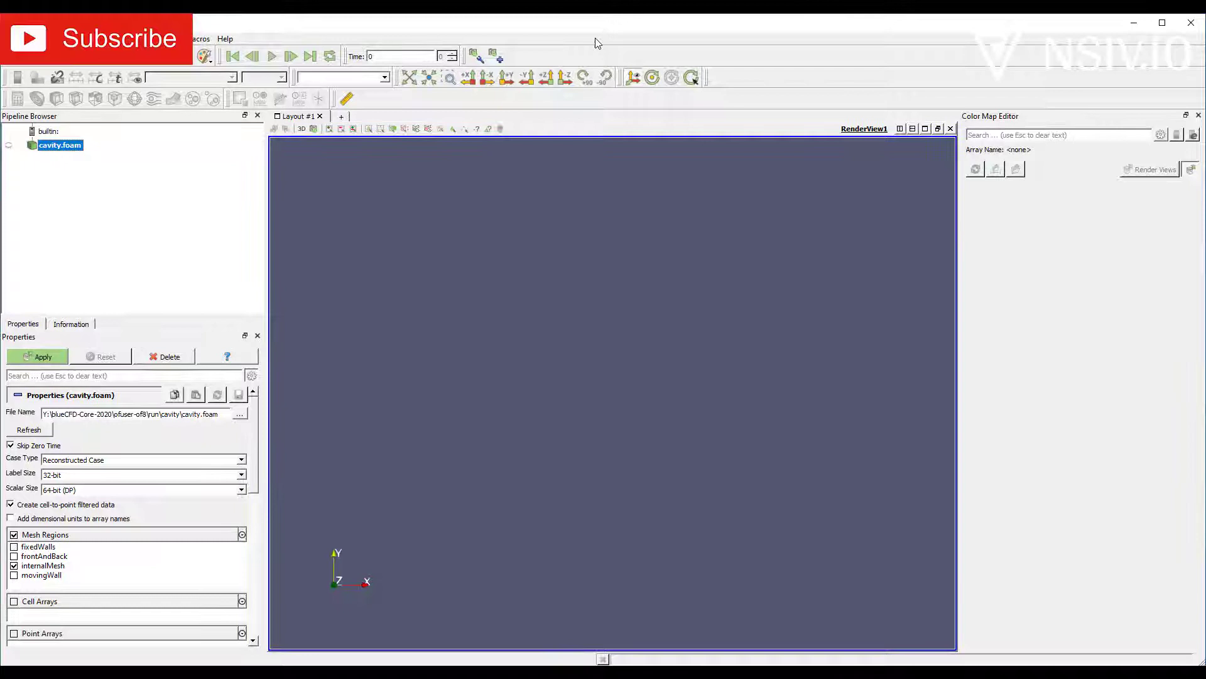
left_click(53, 148)
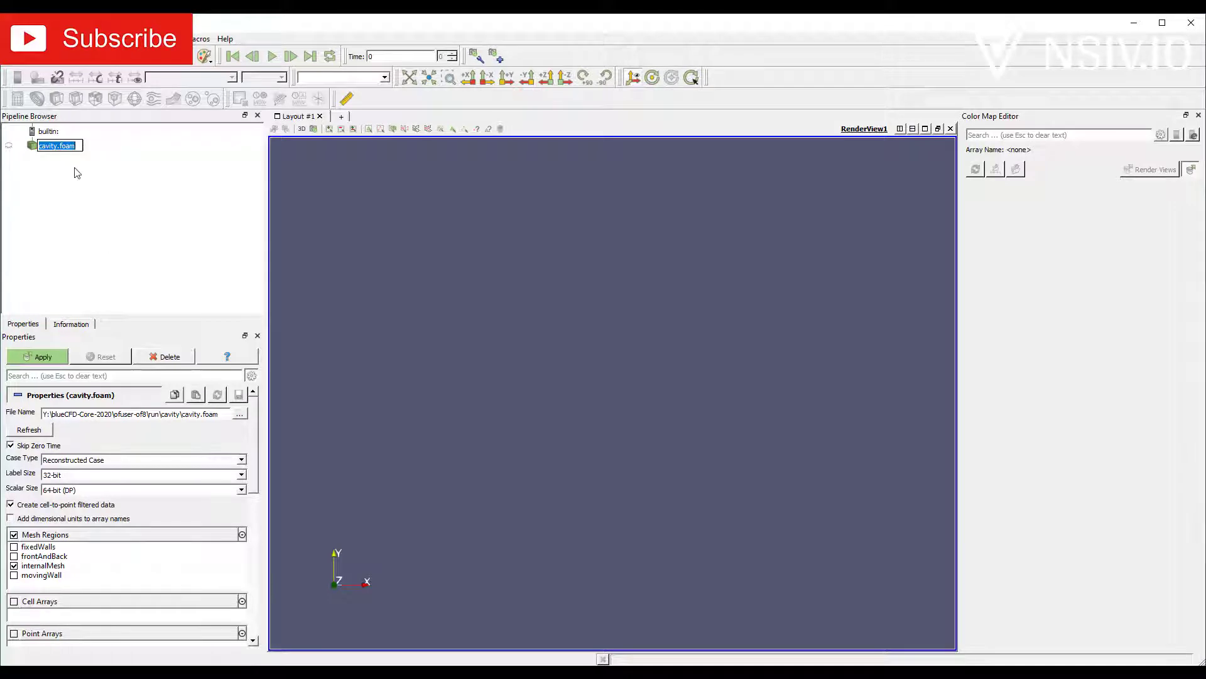
left_click(85, 181)
left_click(36, 358)
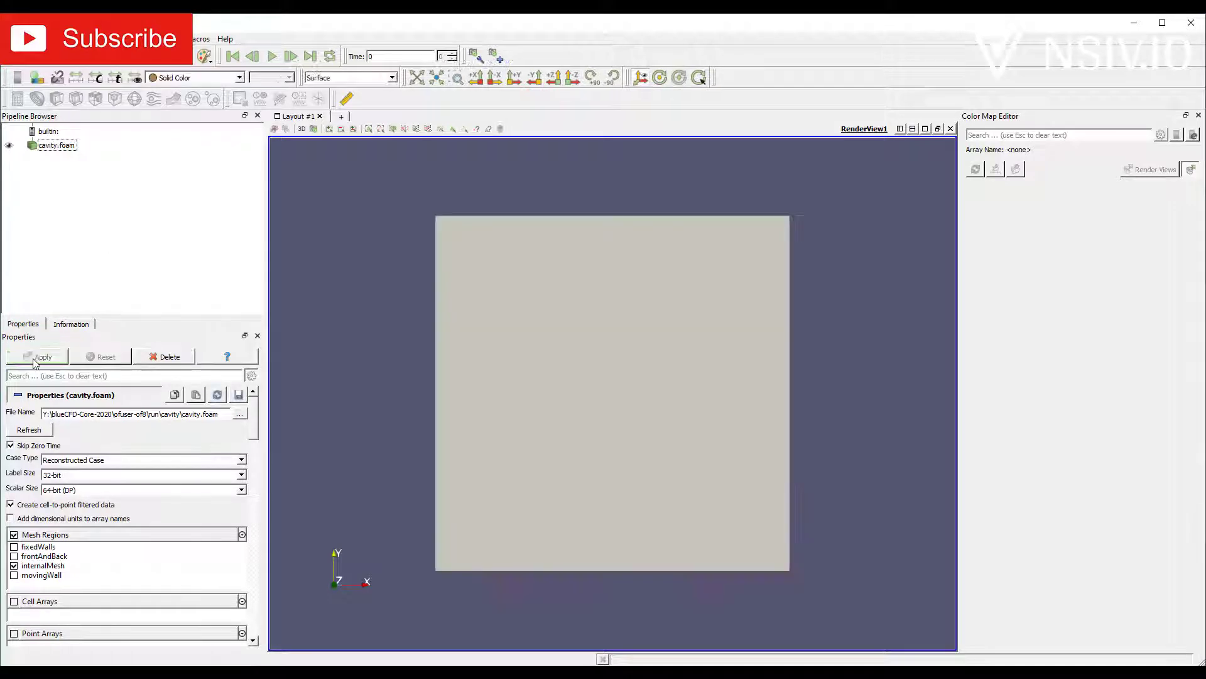
- Show the 20x20 cavity mesh as Surface With Edges and rotate it to inspect its thickness
left_click_drag(568, 369, 528, 339)
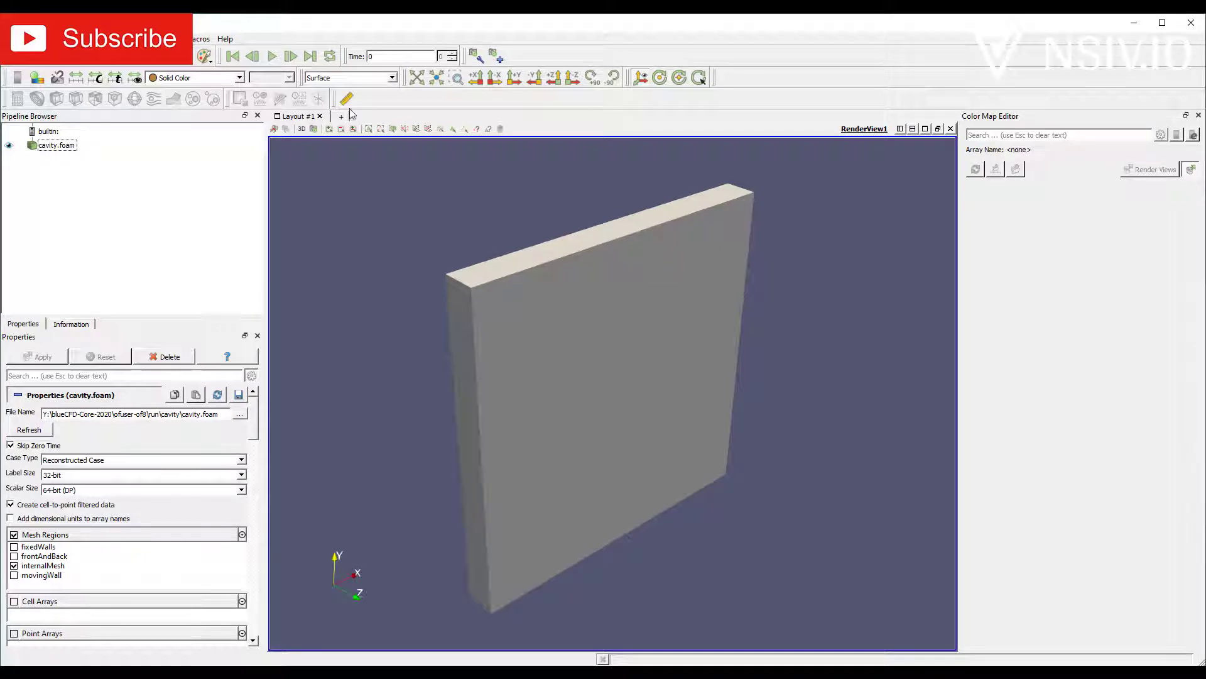
left_click(392, 78)
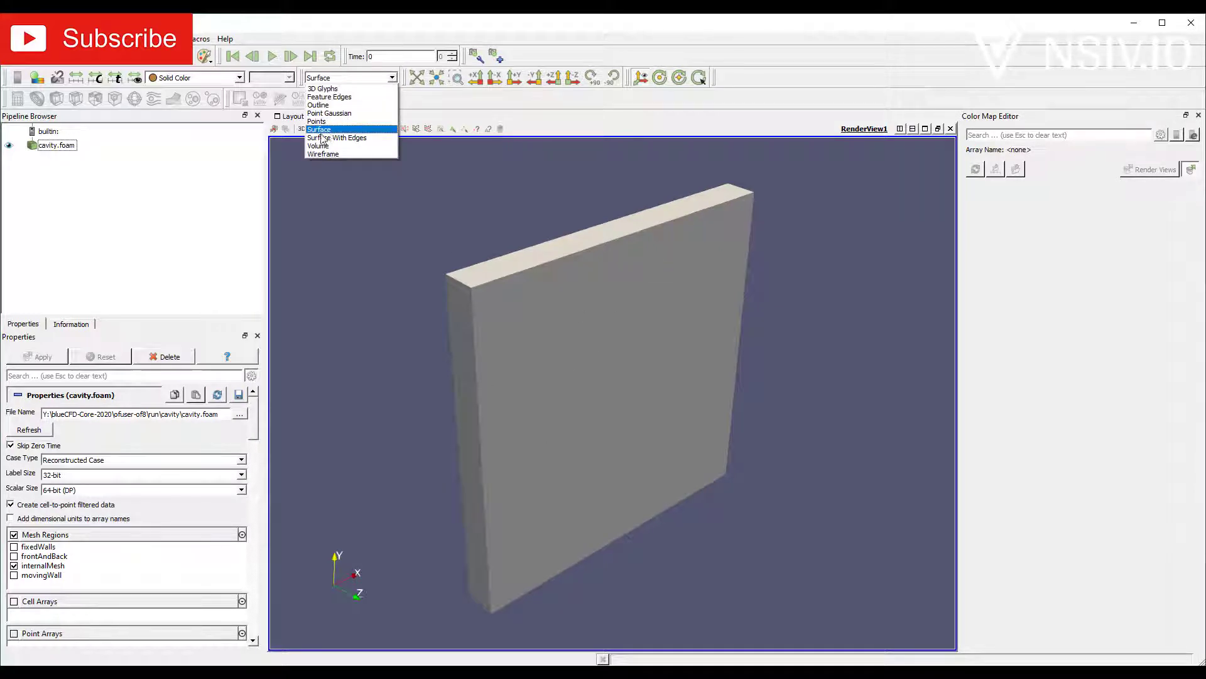
left_click(348, 137)
left_click_drag(526, 292, 465, 524)
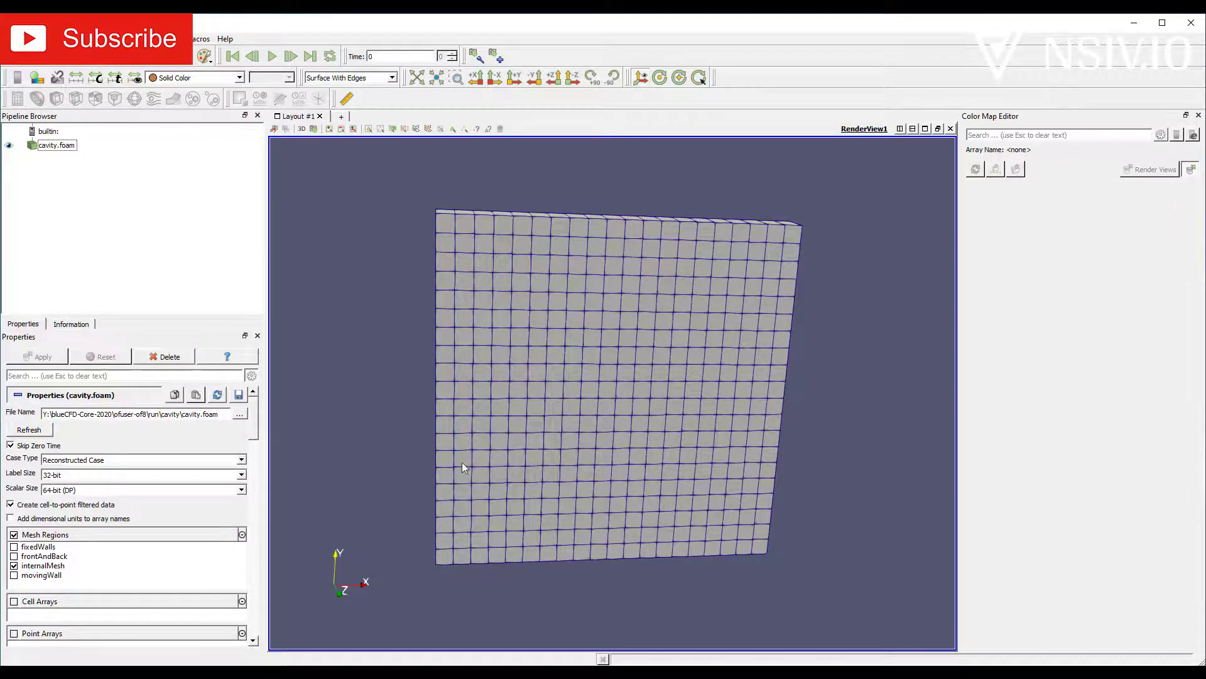
left_click_drag(462, 461, 449, 566)
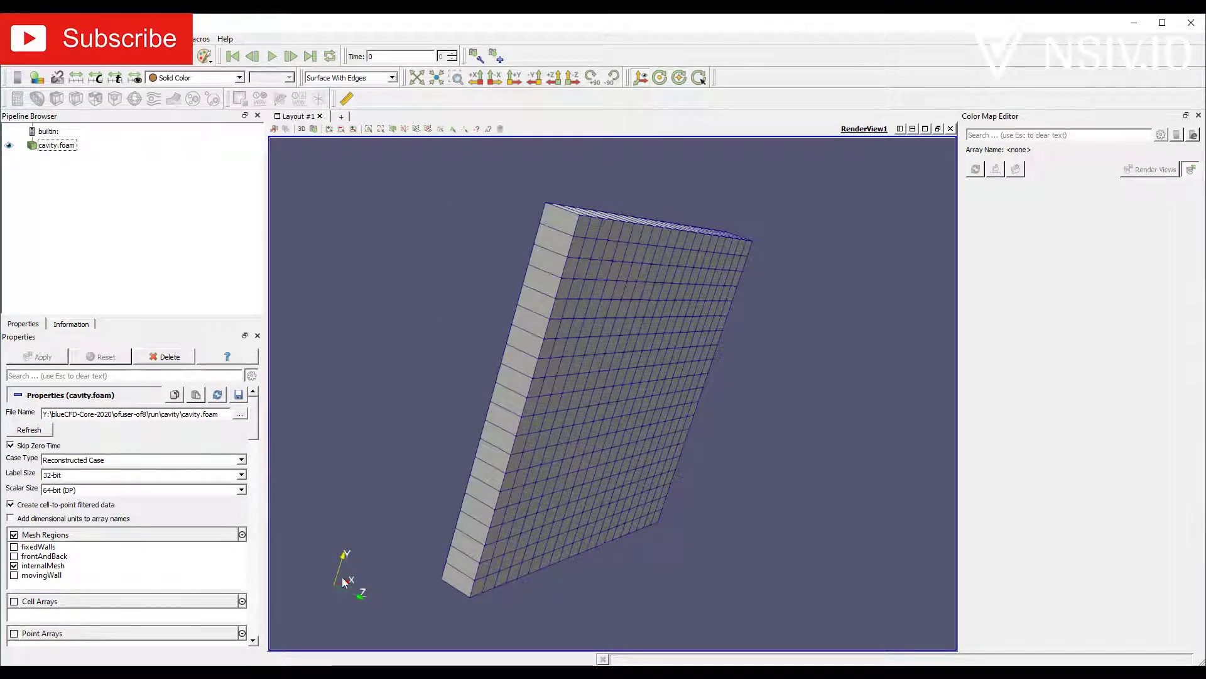
left_click_drag(618, 447, 443, 408)
- Close ParaView and run the icoFoam solver on the cavity case to Time = 0.5
left_click(1194, 25)
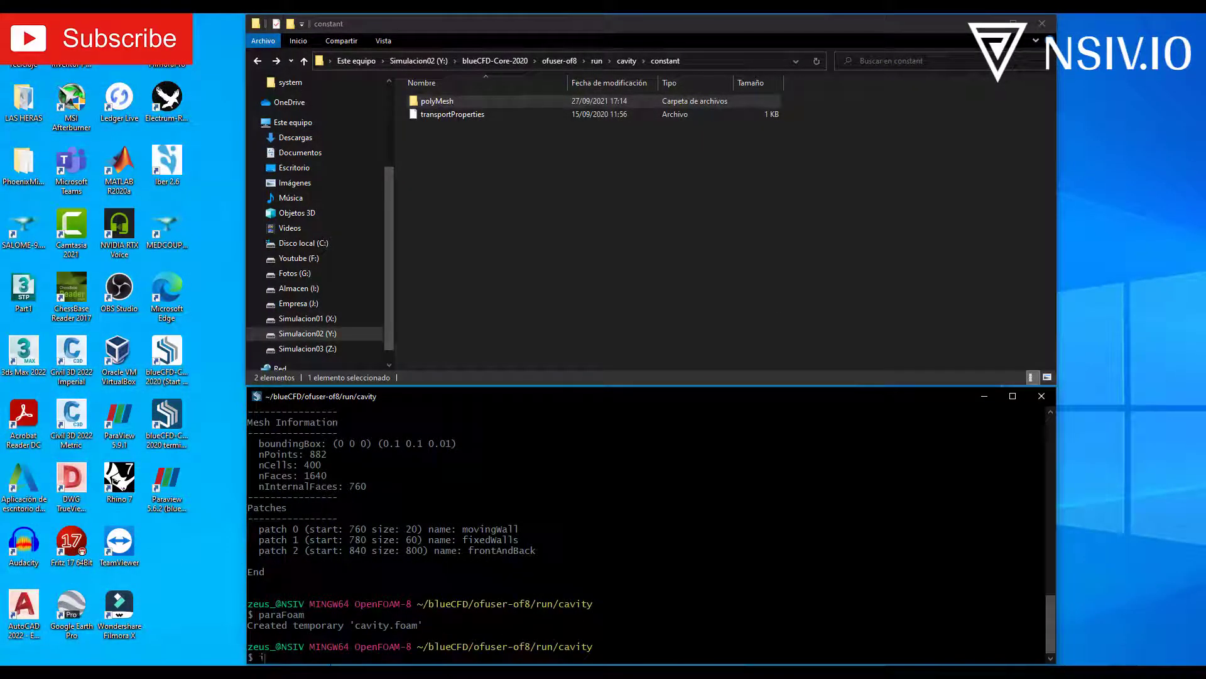
type("coFoam")
key("Return")
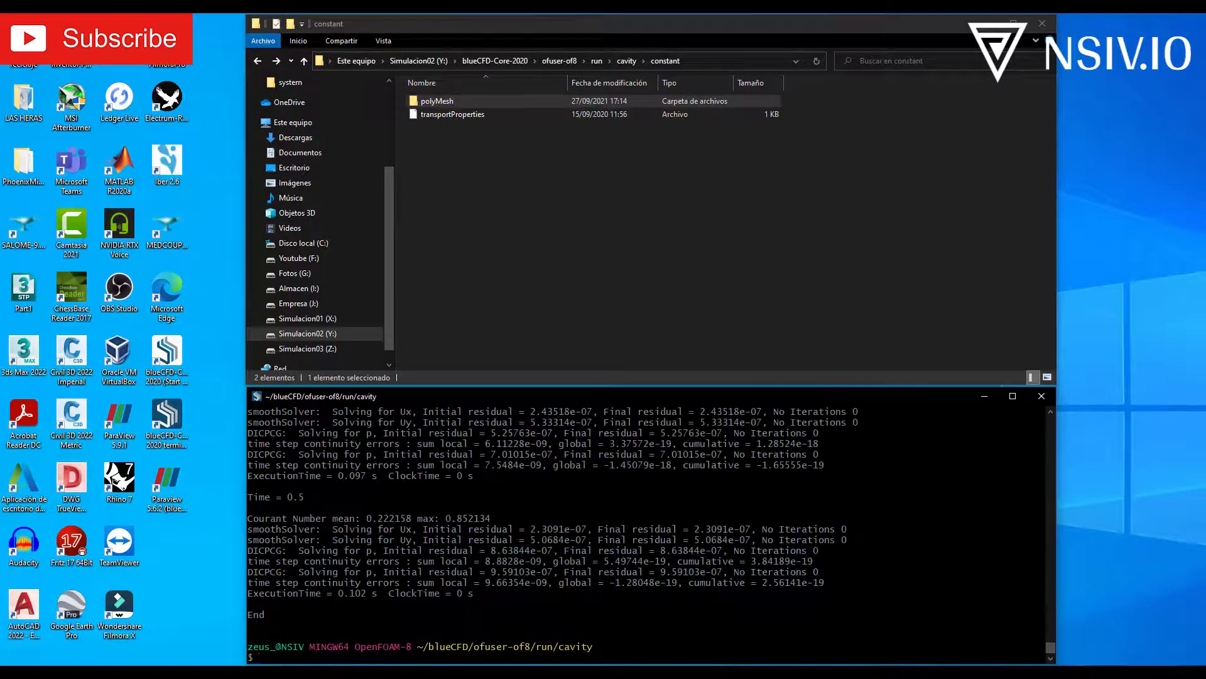
- Check that time folders 0.1 through 0.5 appeared in the cavity folder, then review the solver output
left_click(467, 192)
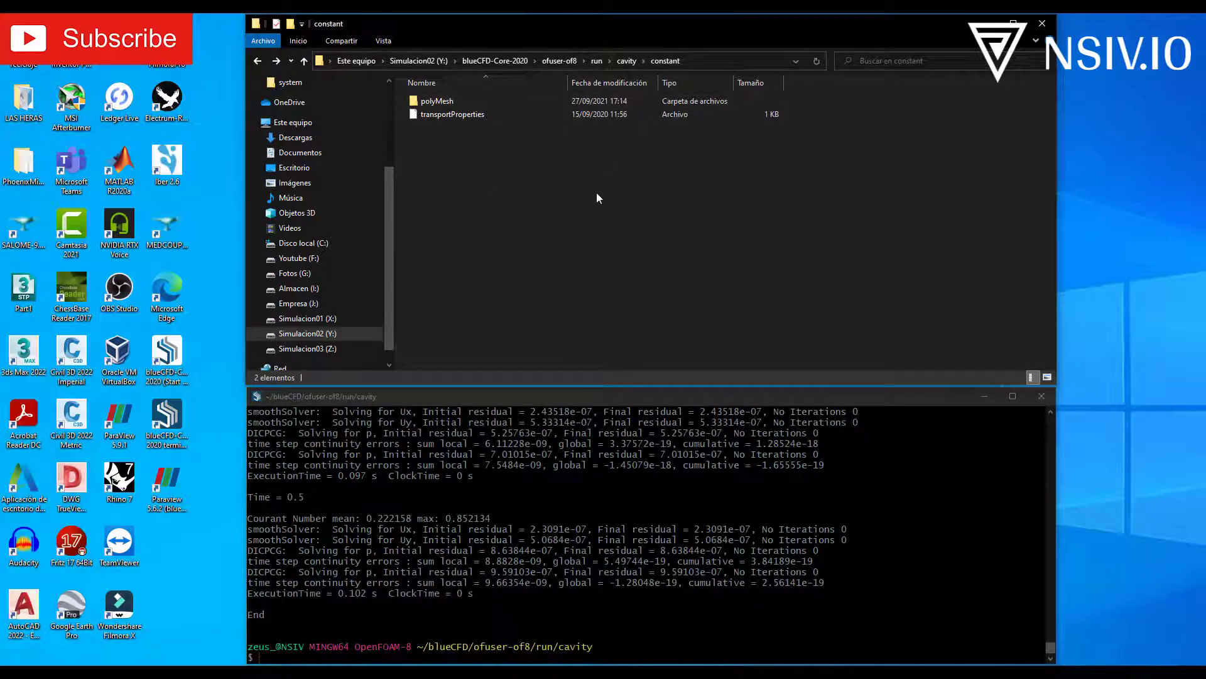
left_click(627, 60)
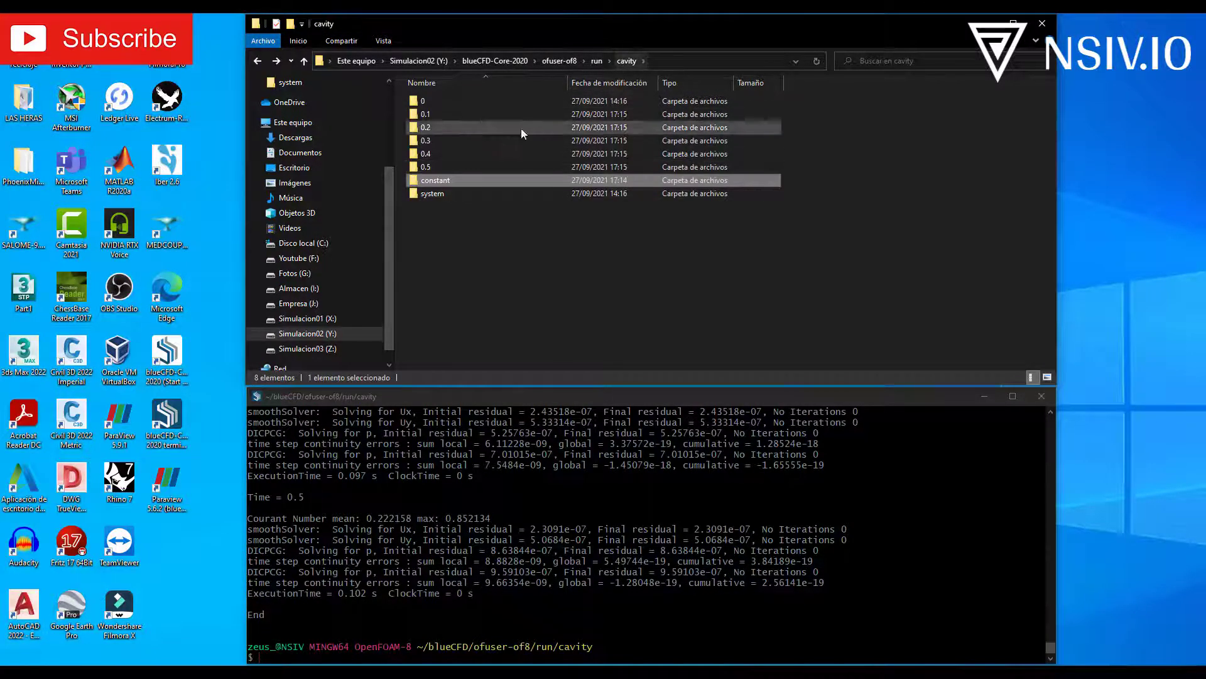
left_click(422, 117)
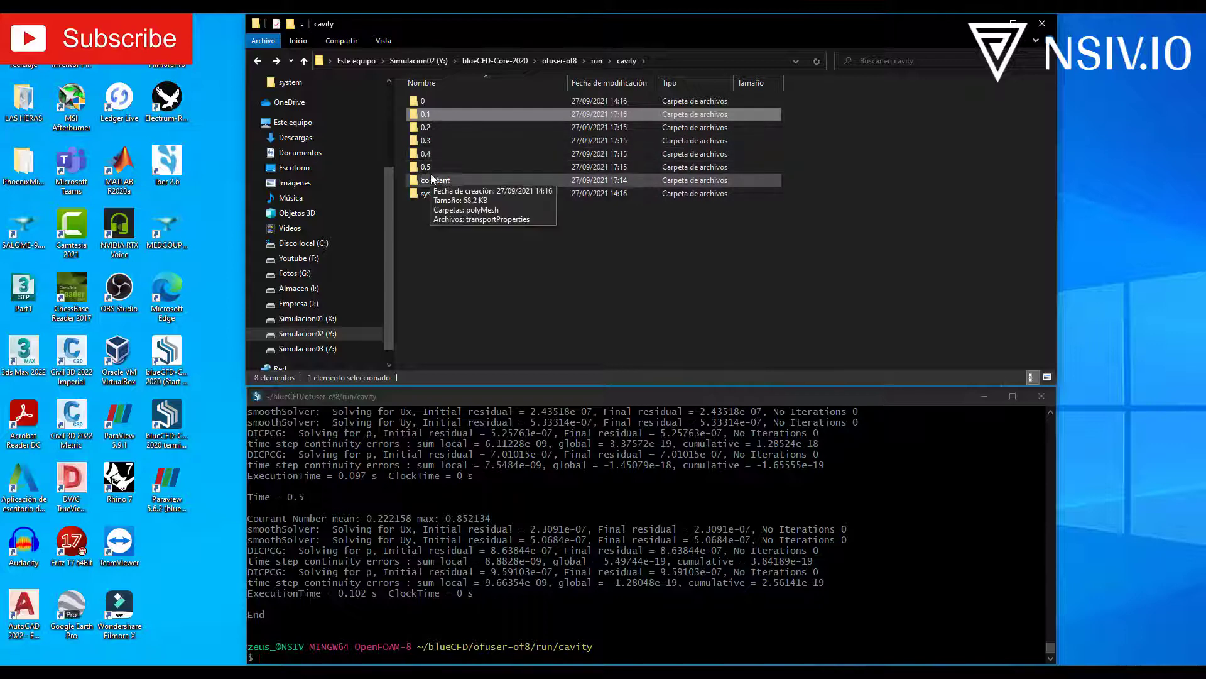
key("alt+Tab")
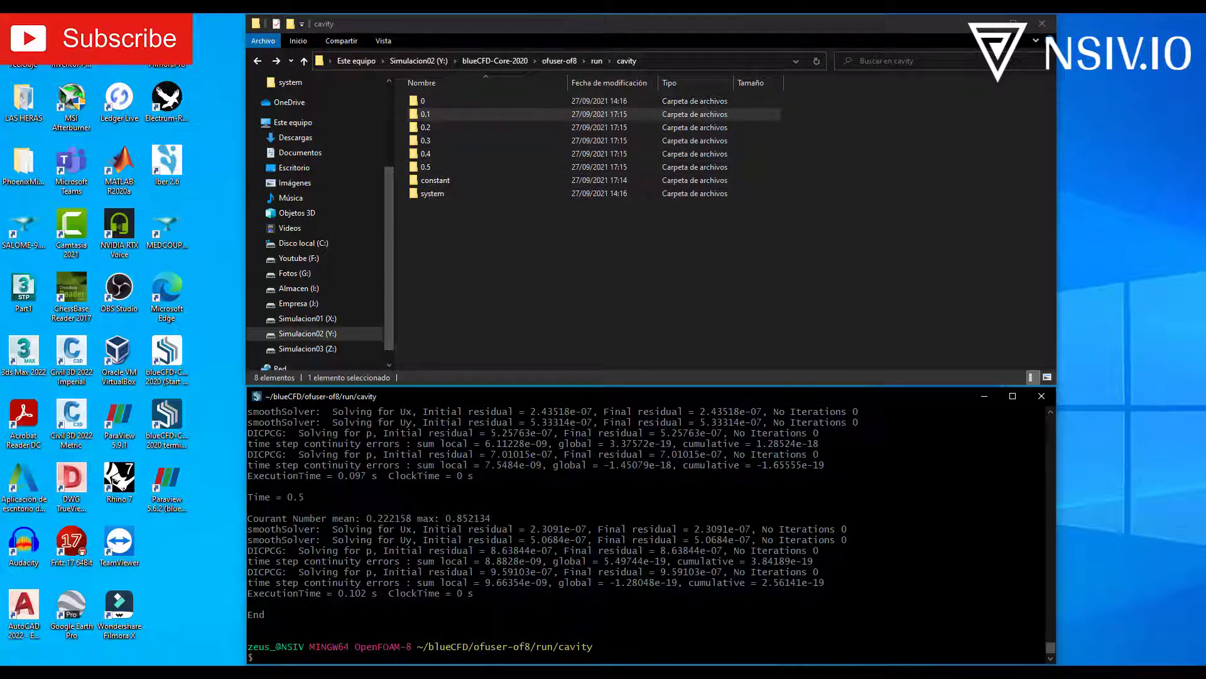
scroll(647, 534, "up", 2)
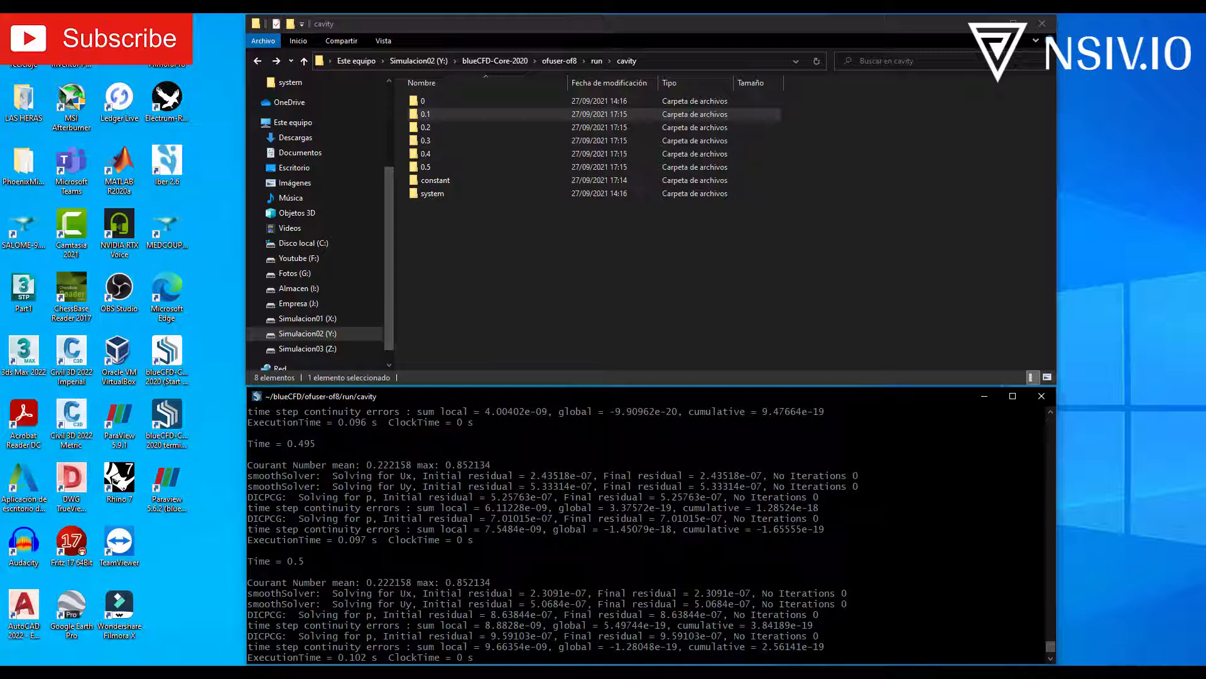
scroll(647, 534, "down", 2)
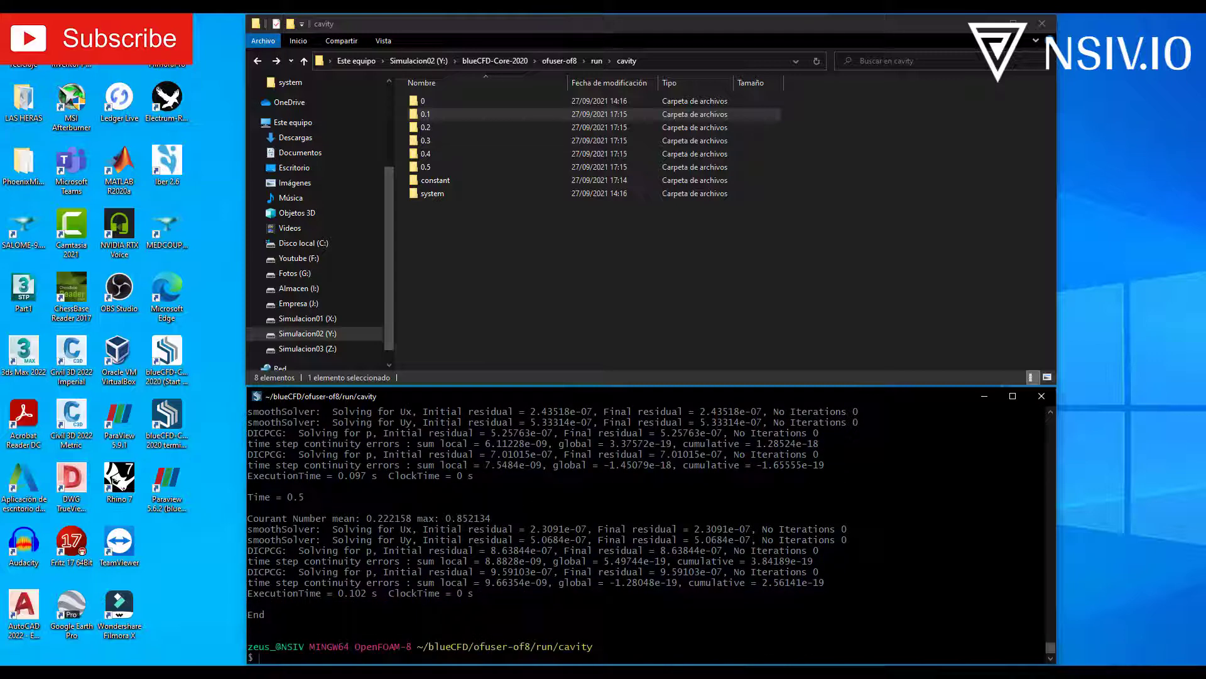
- Open the solved cavity case in ParaView with paraFoam and move the pressure legend left
type("paraFoam")
key("Return")
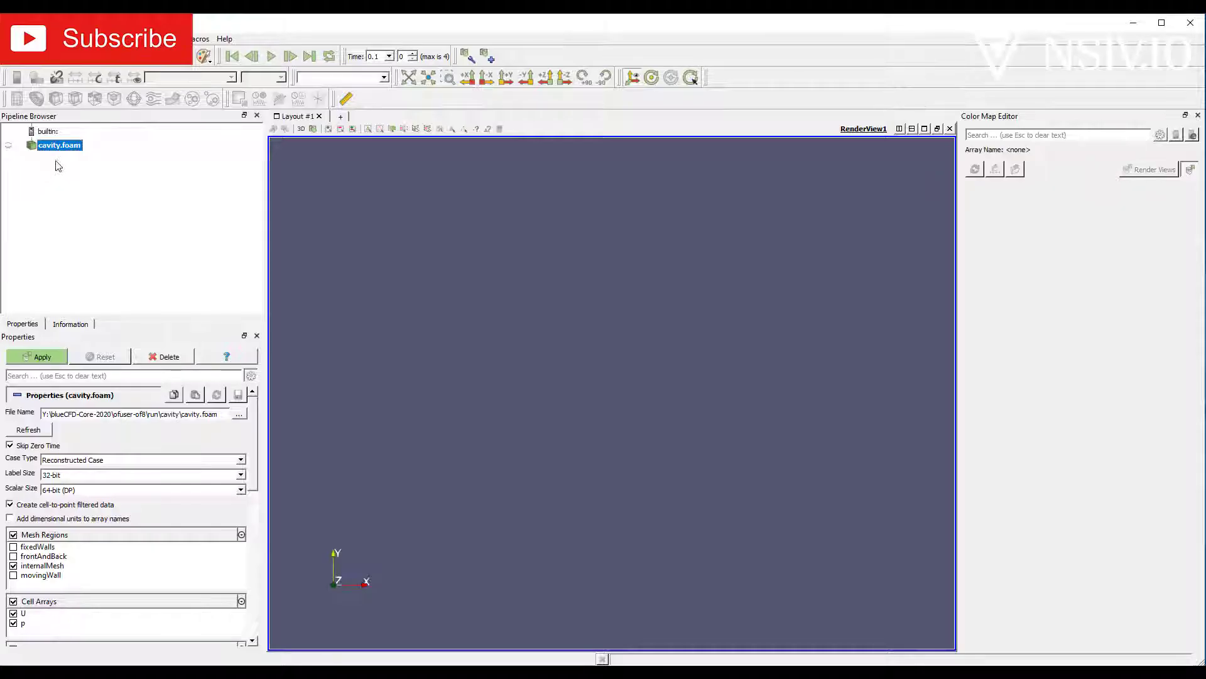
left_click(45, 358)
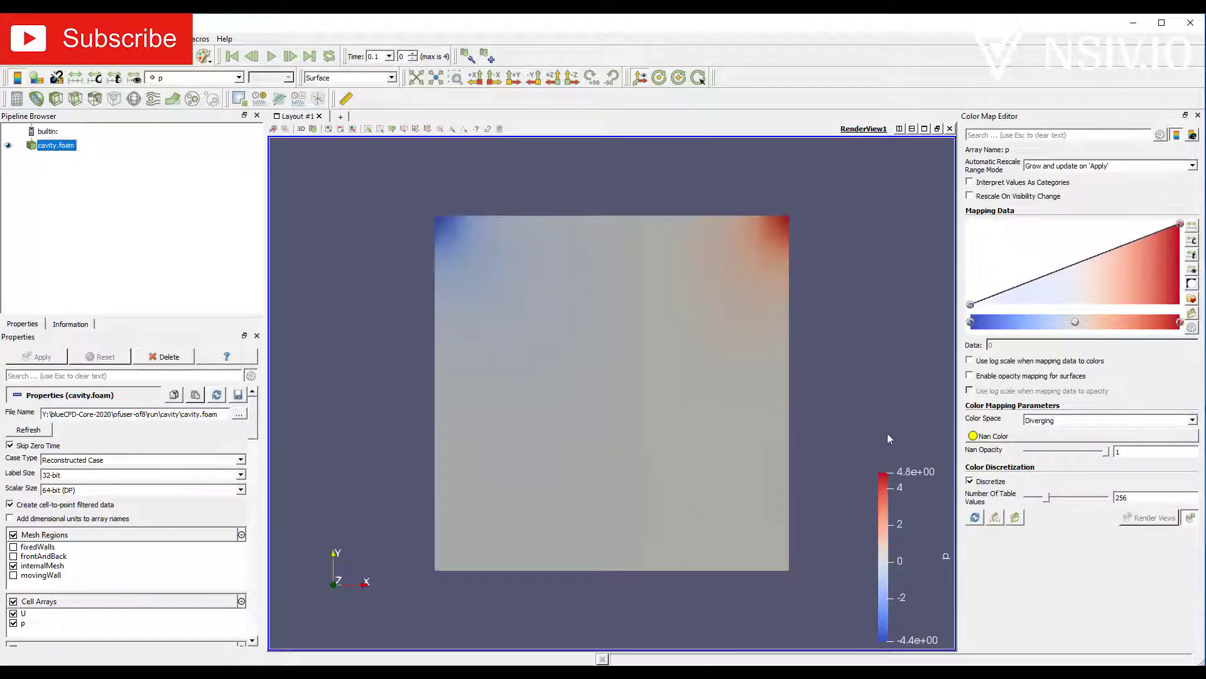
left_click_drag(882, 533, 339, 352)
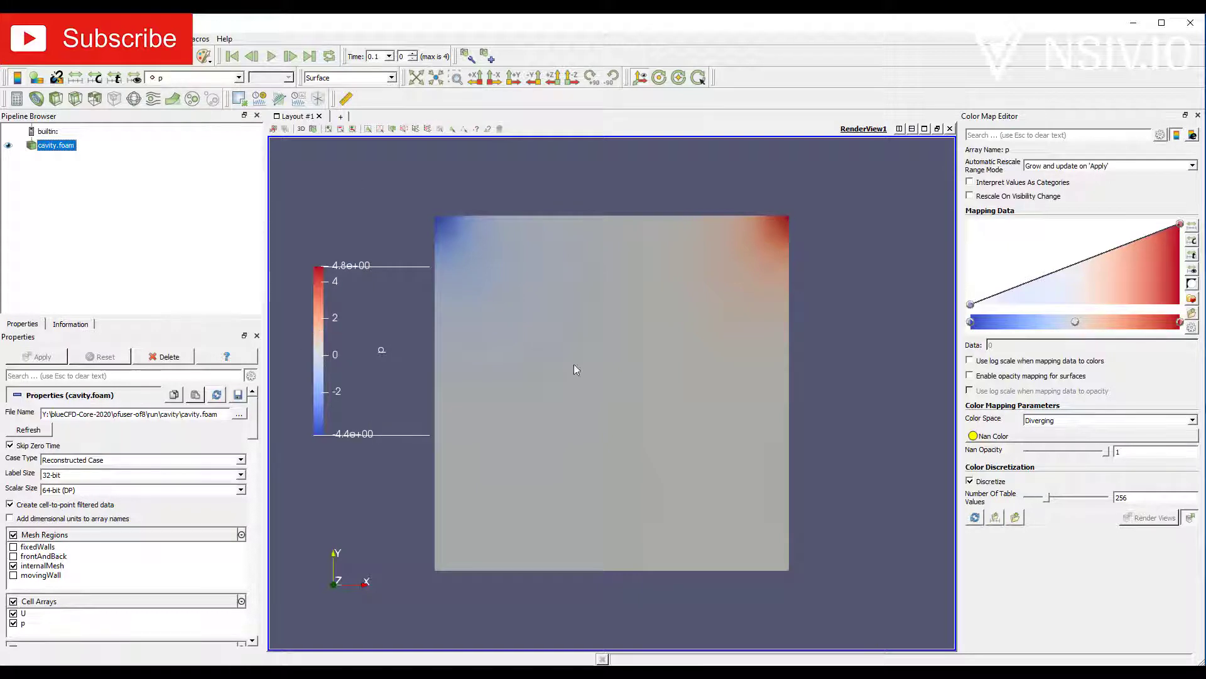
- Colour the cavity by U Magnitude with its legend upper left, drawn as Surface With Edges
left_click(239, 78)
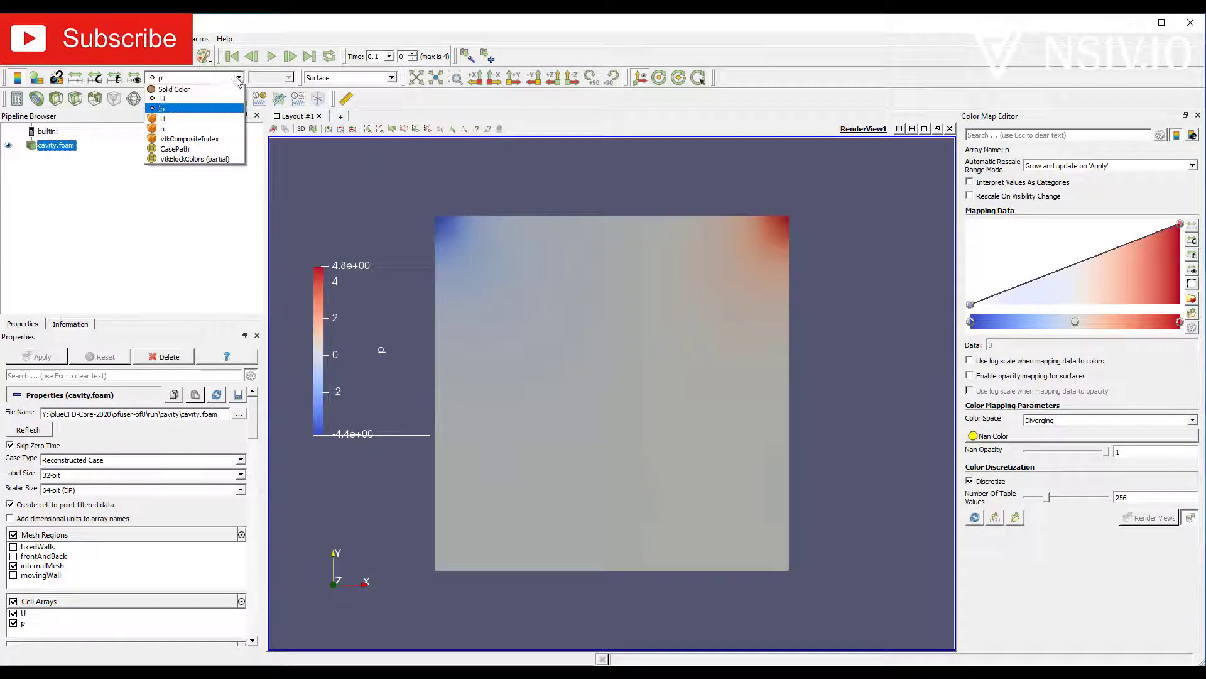
left_click(167, 99)
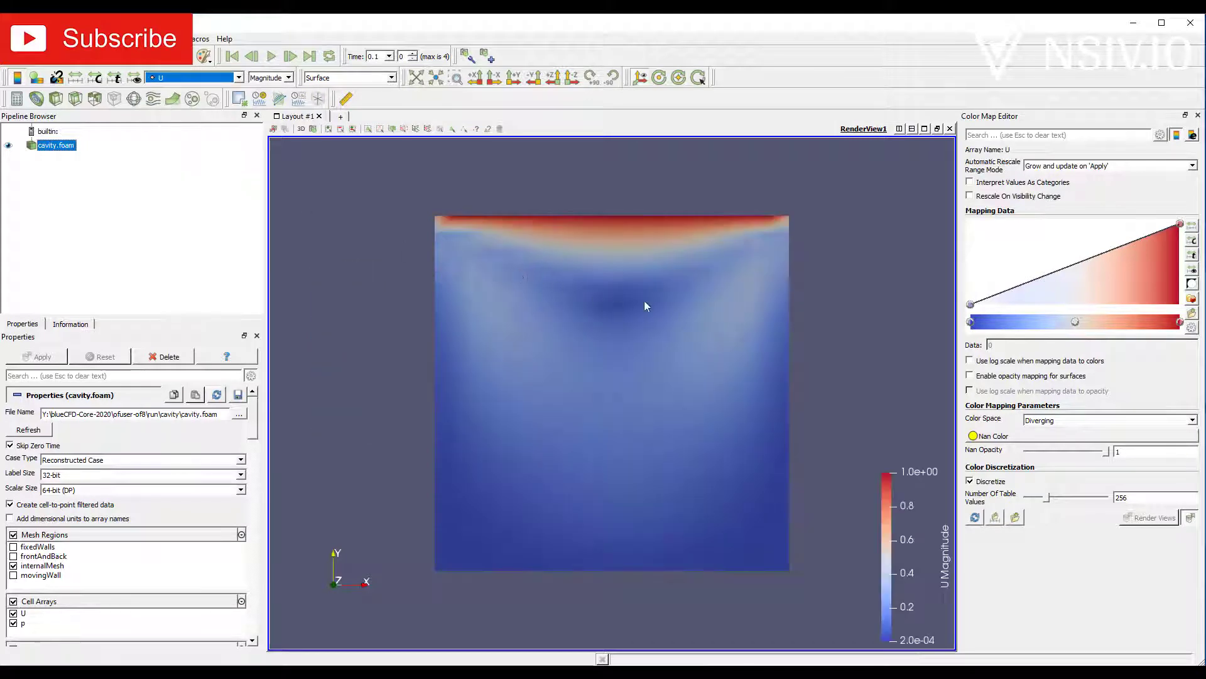
left_click_drag(882, 518, 311, 357)
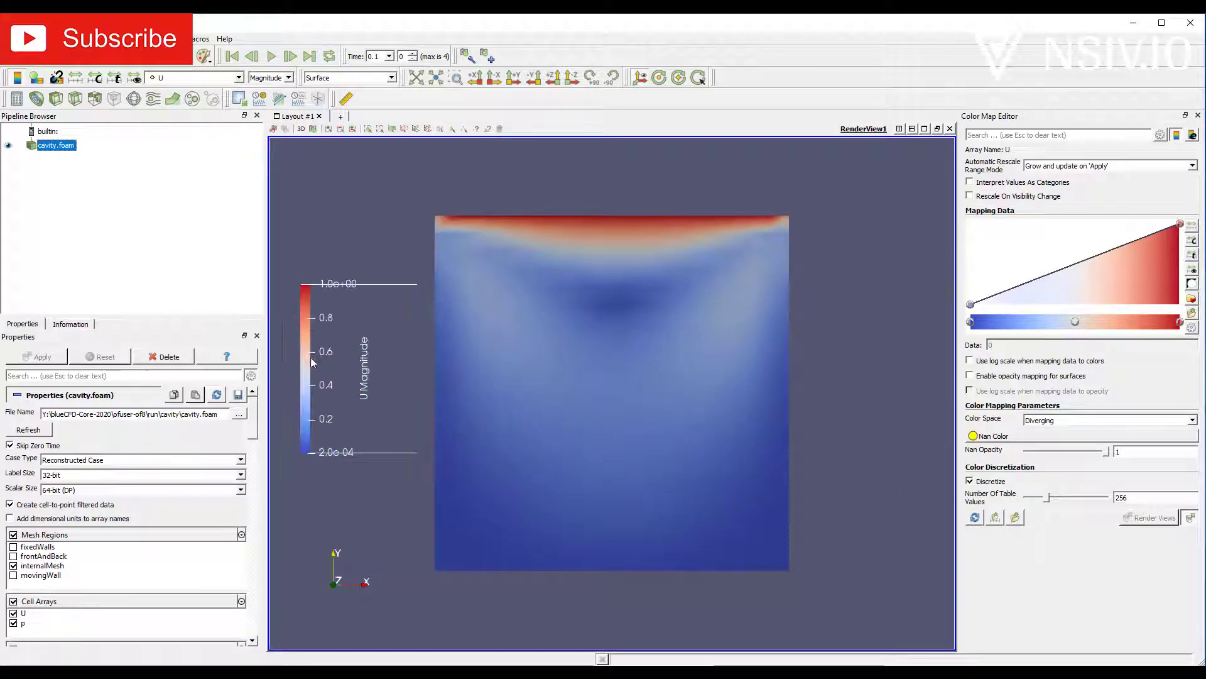
left_click(390, 81)
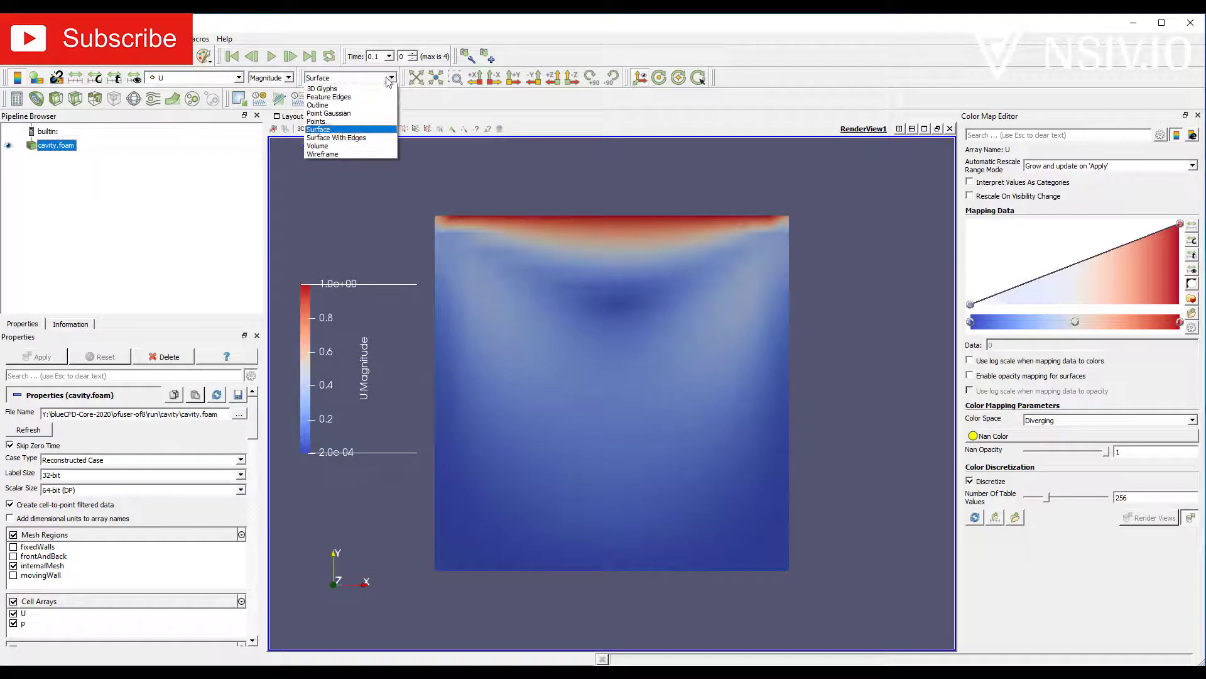
left_click(335, 139)
left_click_drag(903, 356, 759, 480)
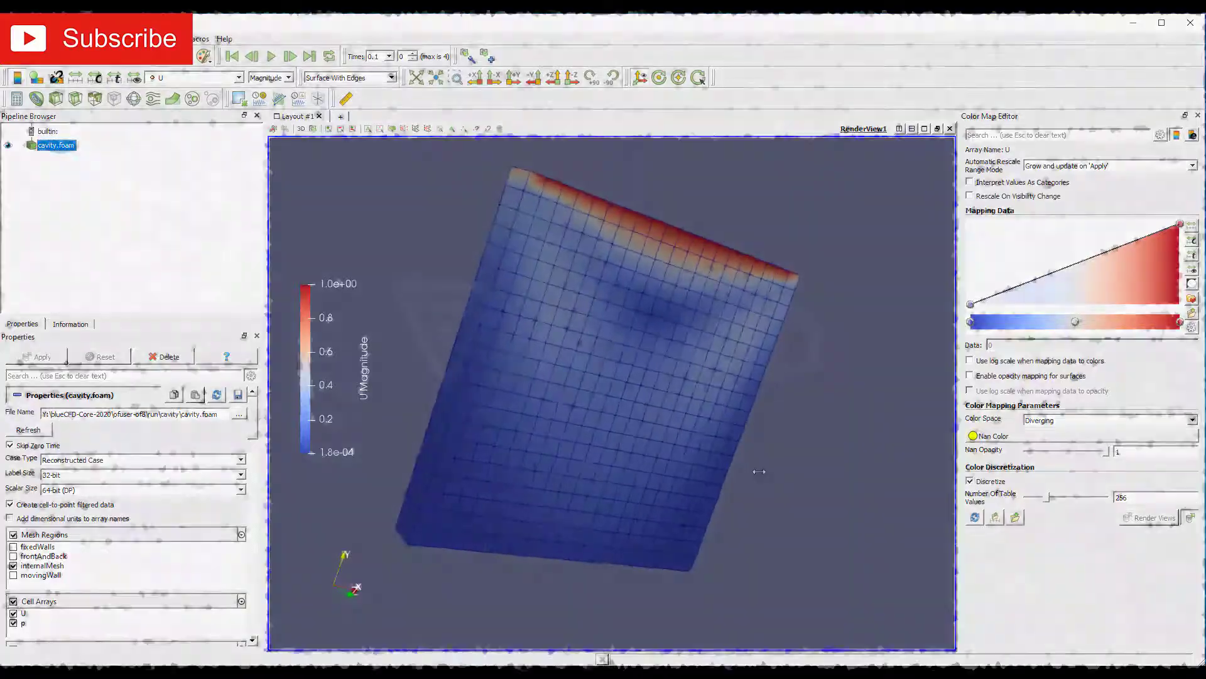